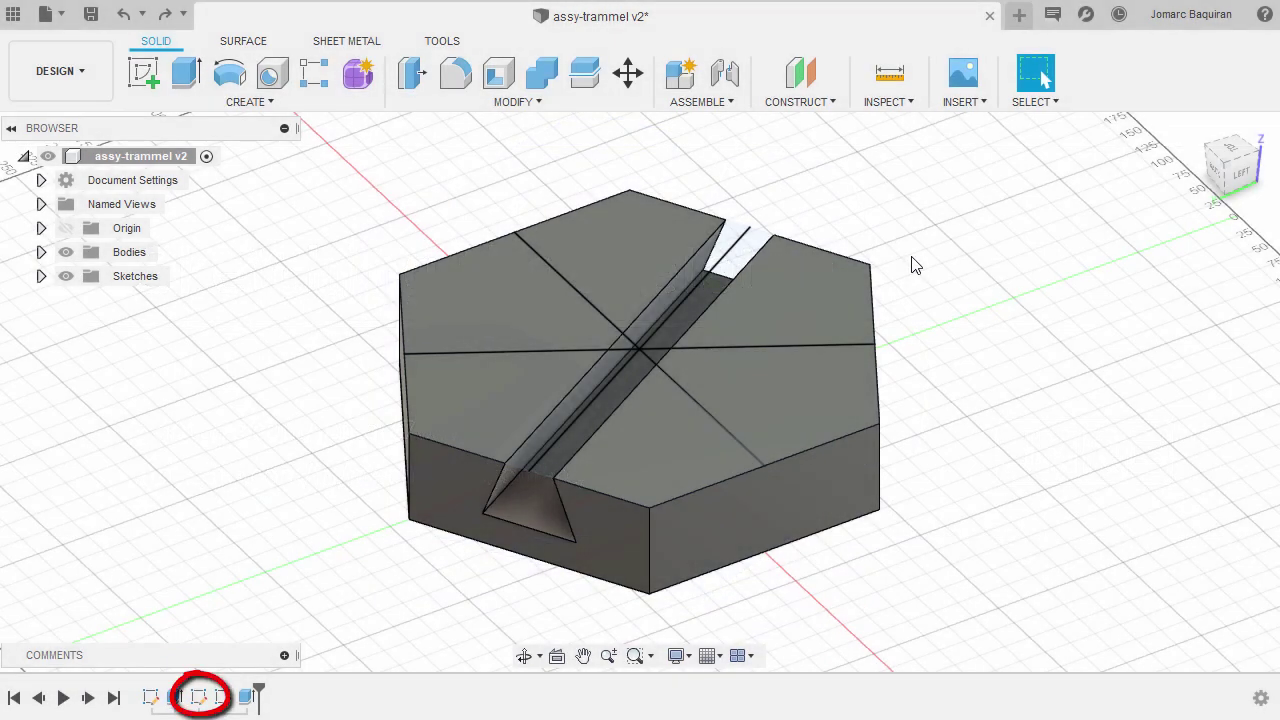
Step: Select the sketch lines crossing the hexagon, then clear the selection
{"action": "left_click", "coordinate": [738, 349]}
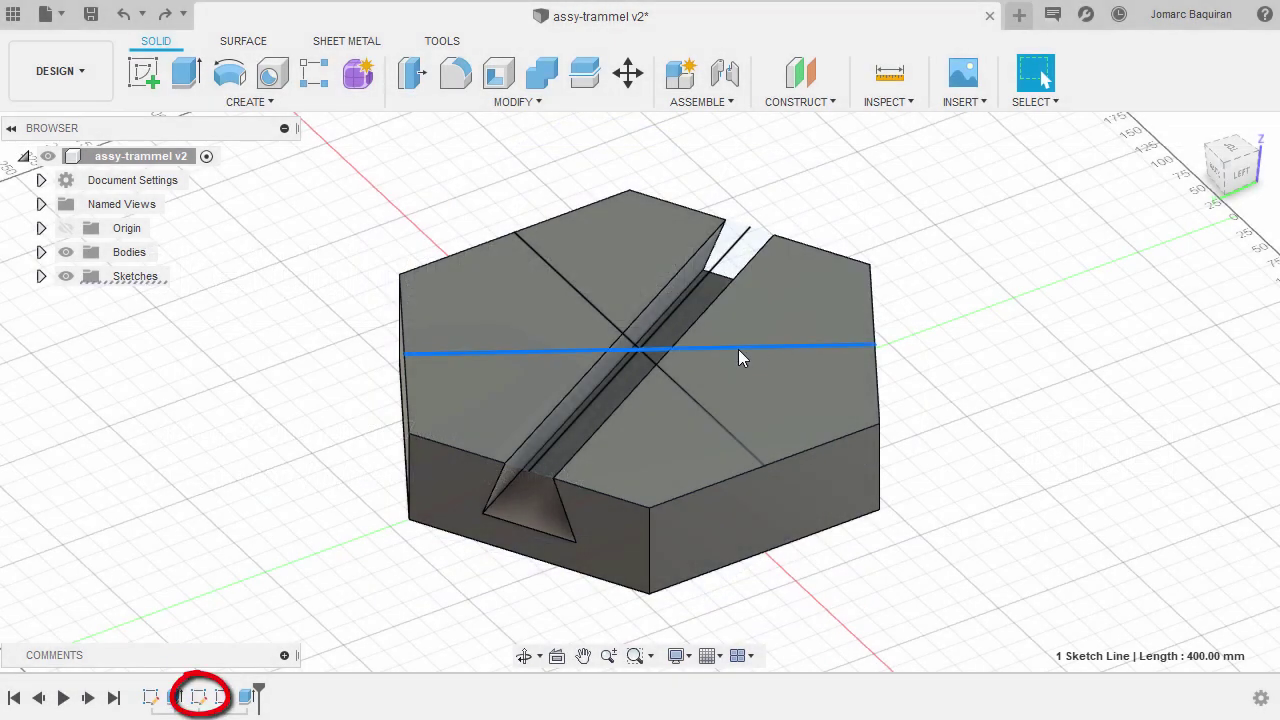
{"action": "left_click", "coordinate": [608, 322]}
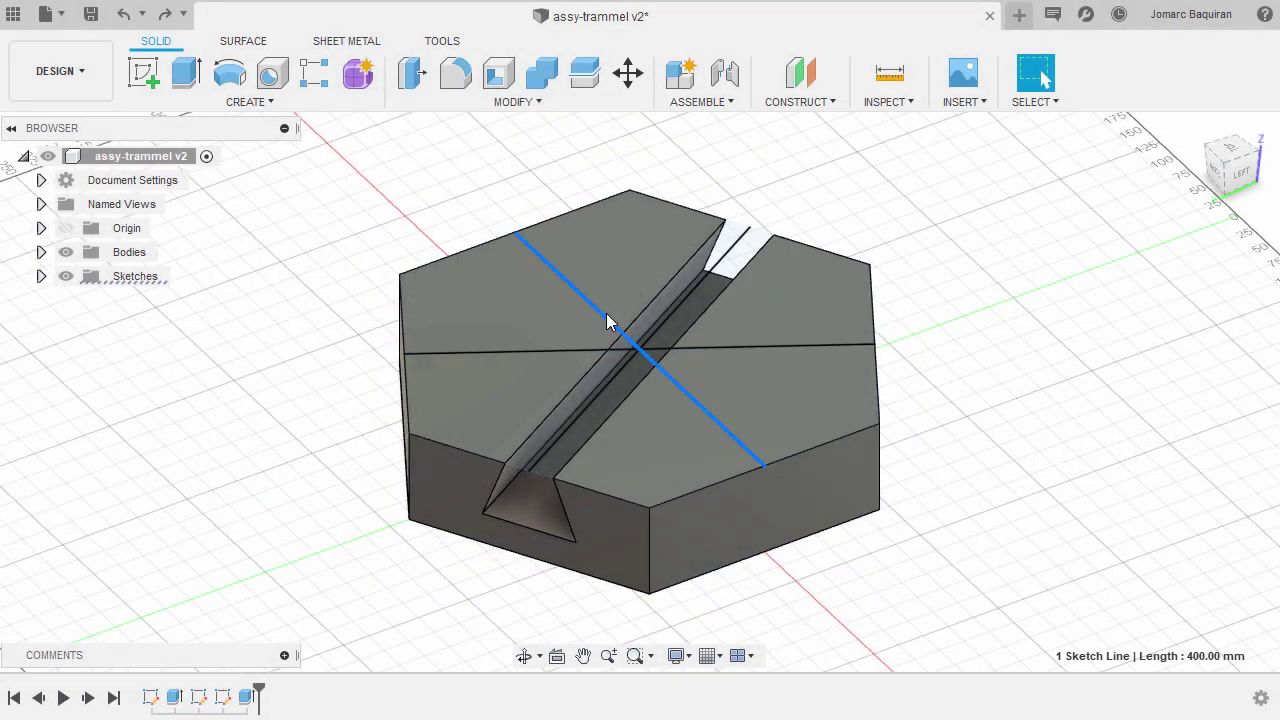
{"action": "left_click", "coordinate": [729, 349]}
{"action": "left_click", "coordinate": [928, 248]}
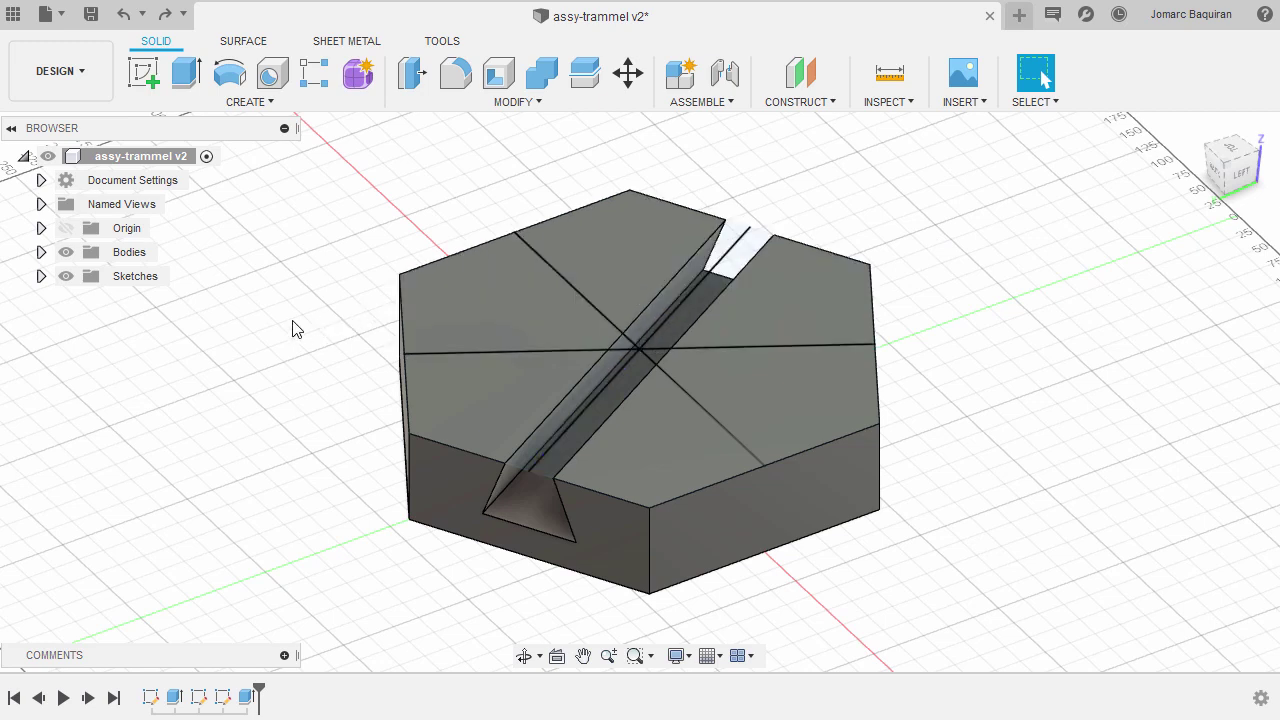
Step: Hide Sketch2 from the Browser's Sketches list so only the dovetail slot shows
{"action": "left_click", "coordinate": [41, 277]}
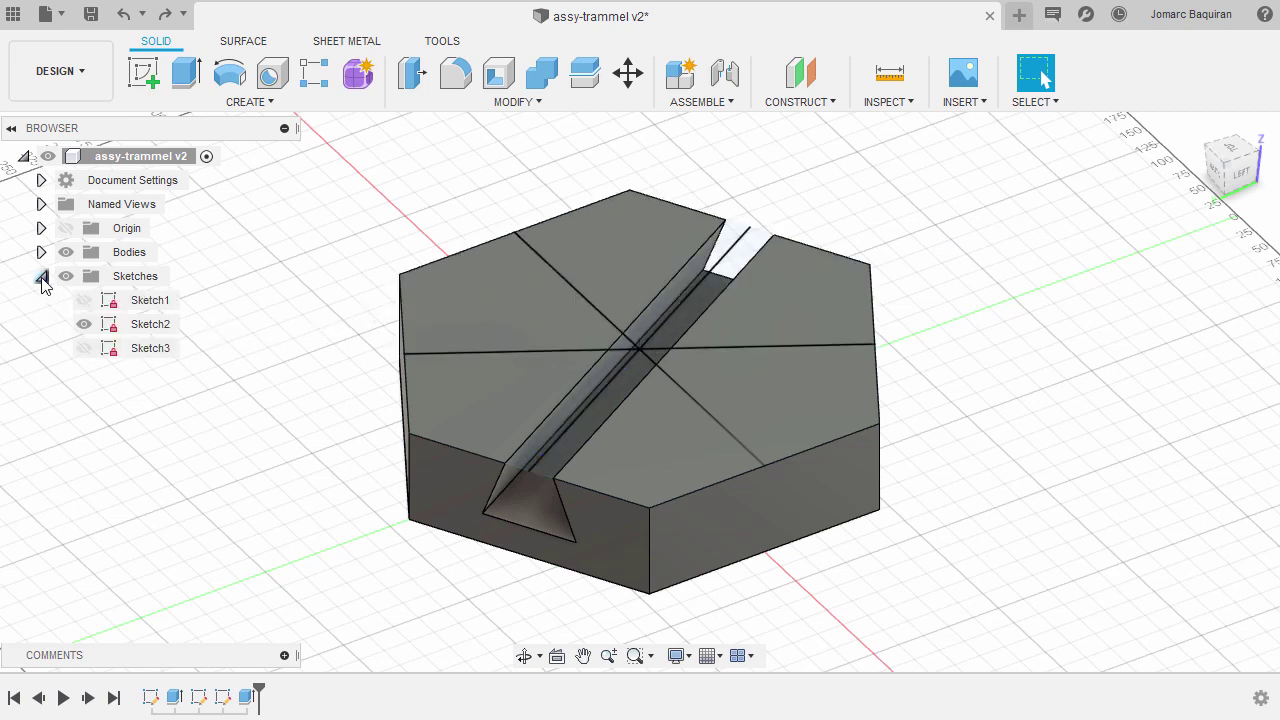
{"action": "left_click", "coordinate": [83, 333]}
{"action": "left_click", "coordinate": [83, 327]}
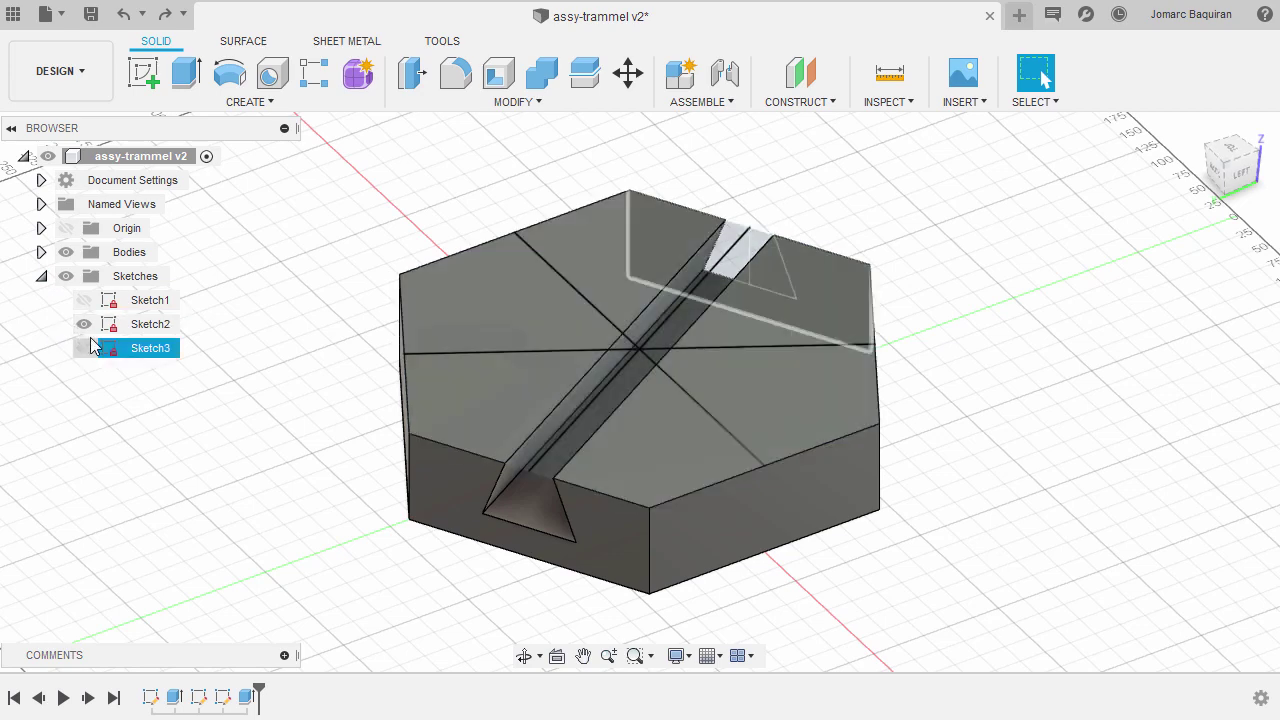
{"action": "left_click", "coordinate": [83, 327]}
{"action": "left_click", "coordinate": [83, 327]}
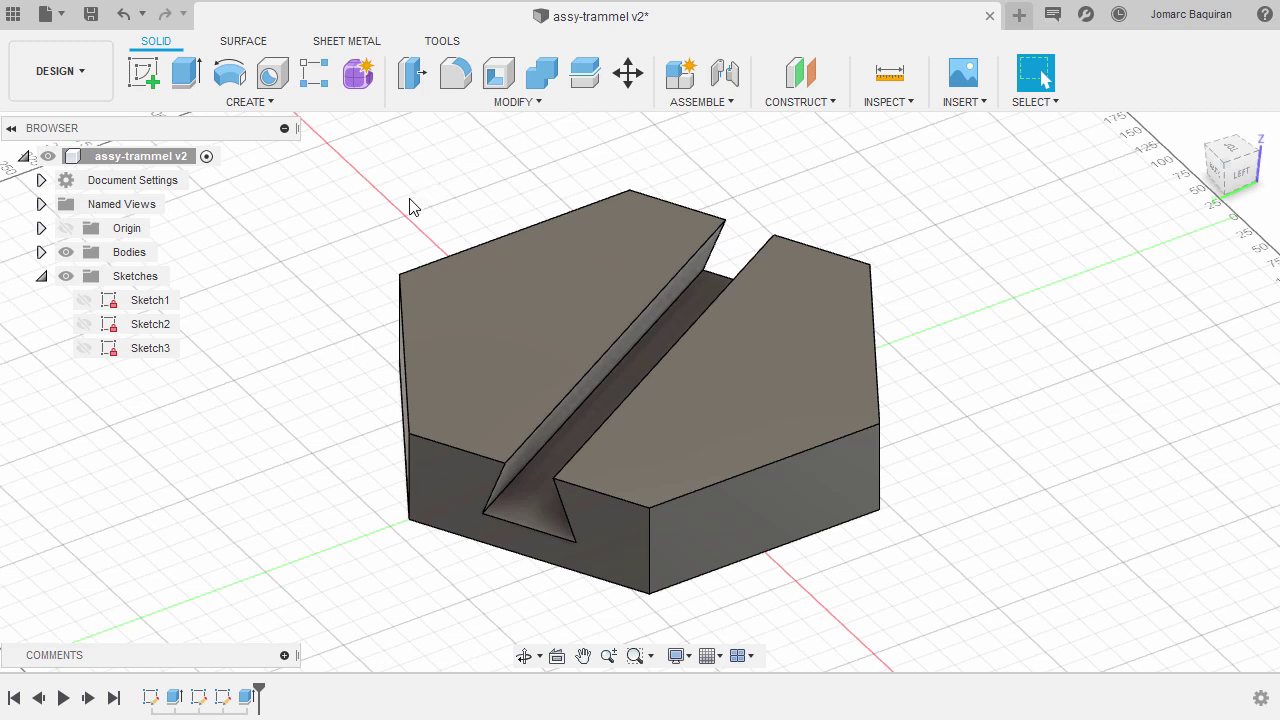
{"action": "key", "text": "s"}
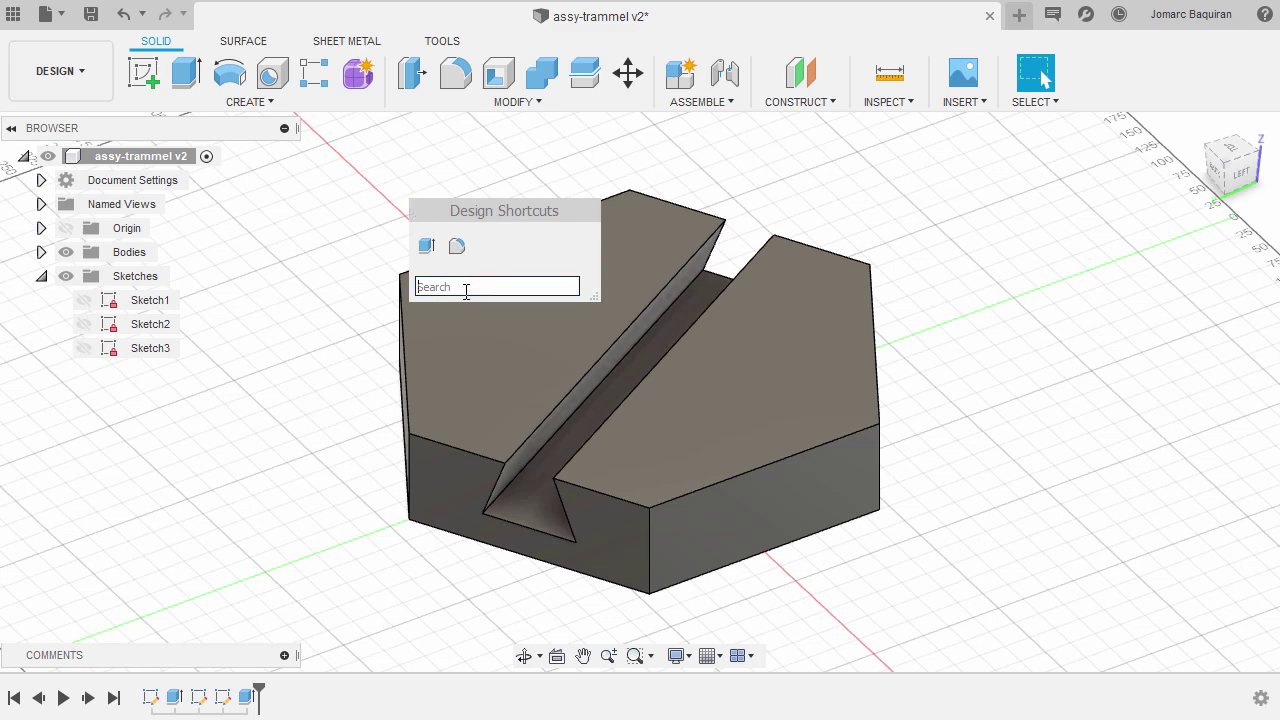
Step: Start a Circular Pattern with 'patt', set its type to Features, and choose Extrude2
{"action": "type", "text": "patt"}
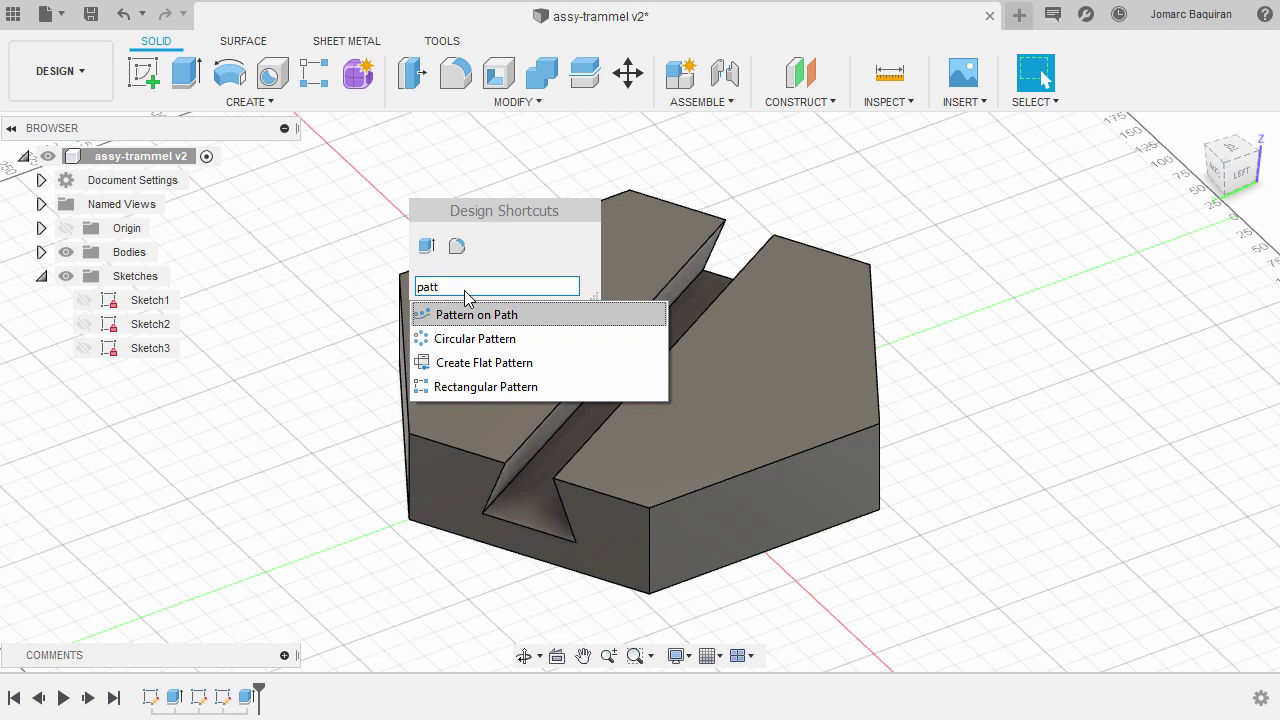
{"action": "left_click", "coordinate": [579, 338]}
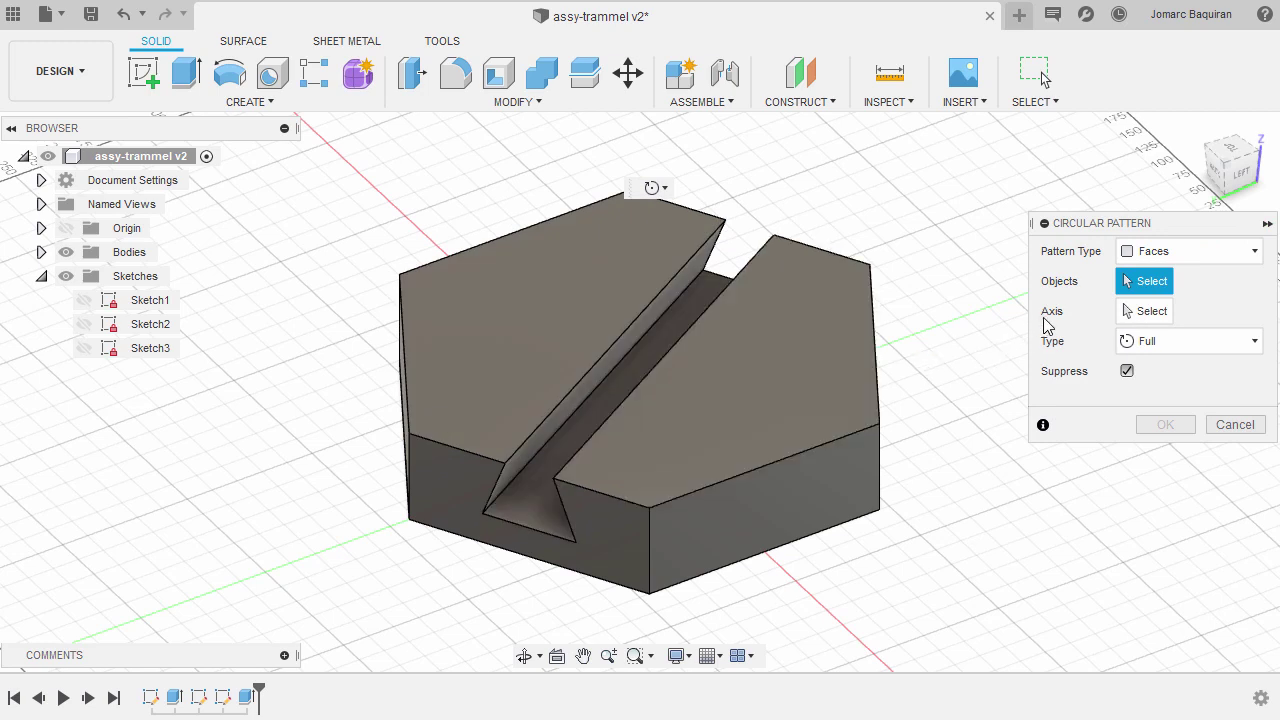
{"action": "left_click", "coordinate": [1175, 252]}
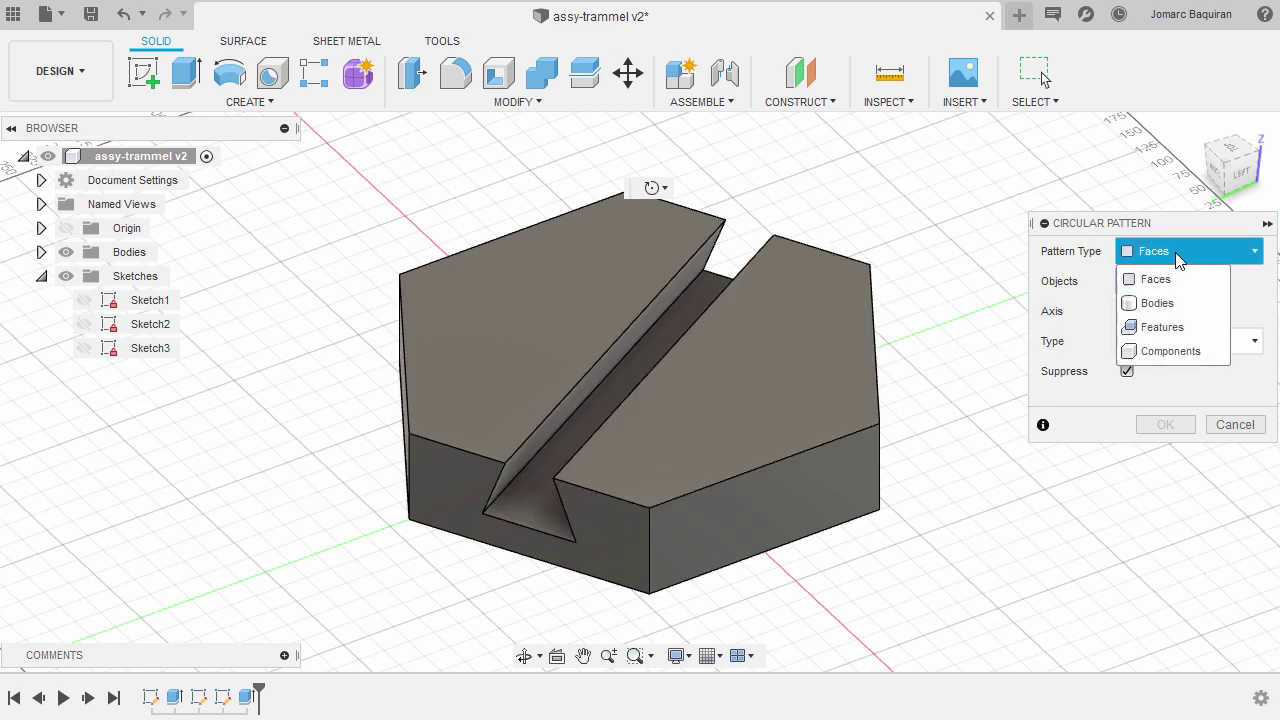
{"action": "left_click", "coordinate": [1202, 334]}
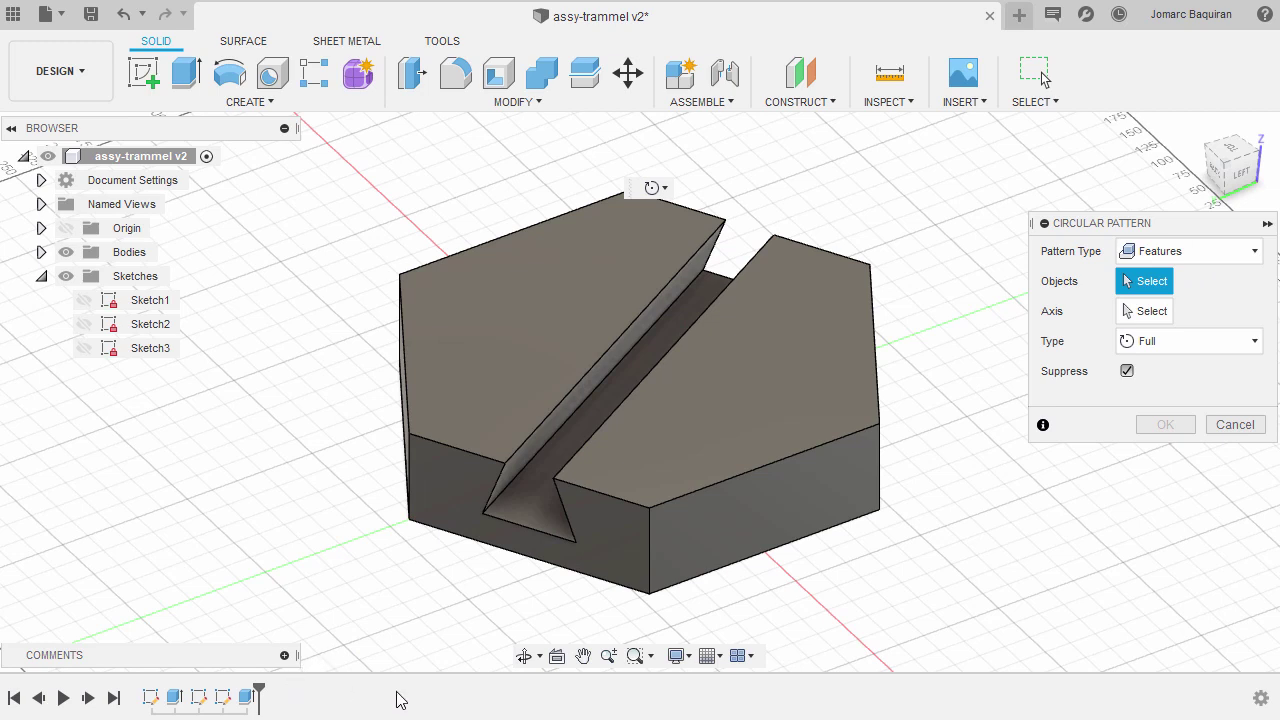
{"action": "left_click", "coordinate": [248, 698]}
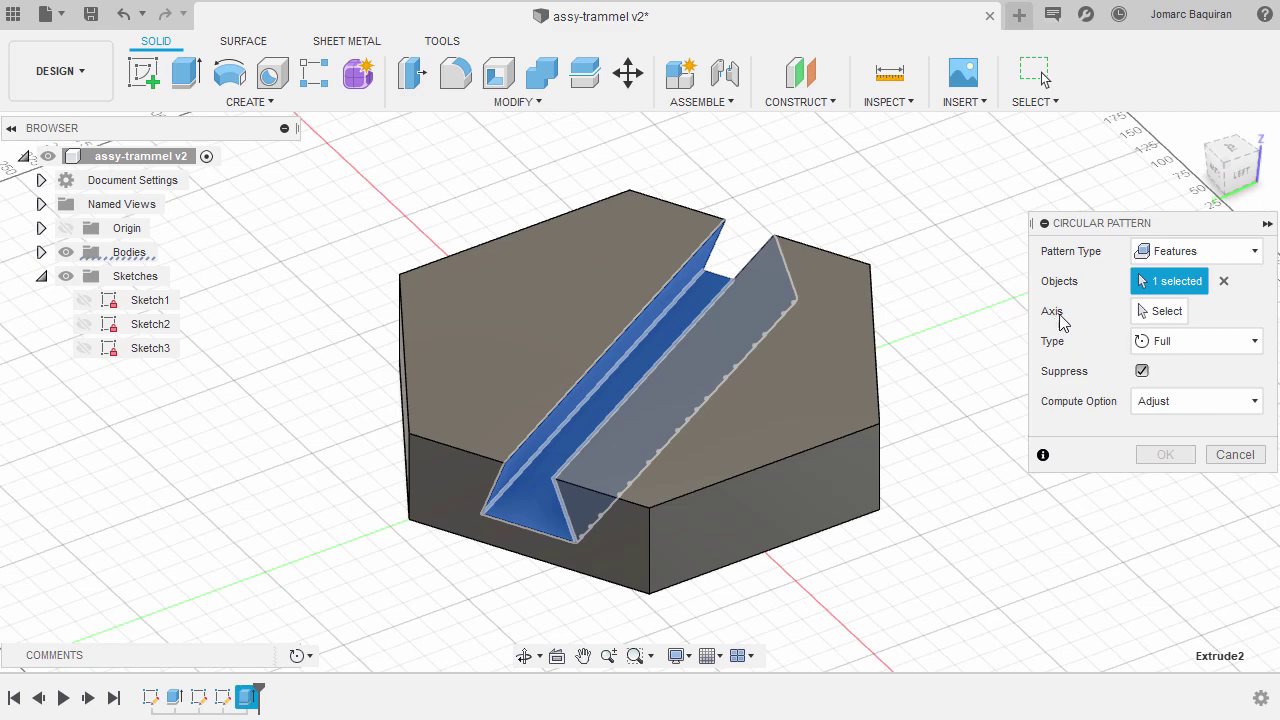
Step: Pattern Extrude2 three times around the vertical centre axis with Optimized compute
{"action": "left_click", "coordinate": [1163, 312]}
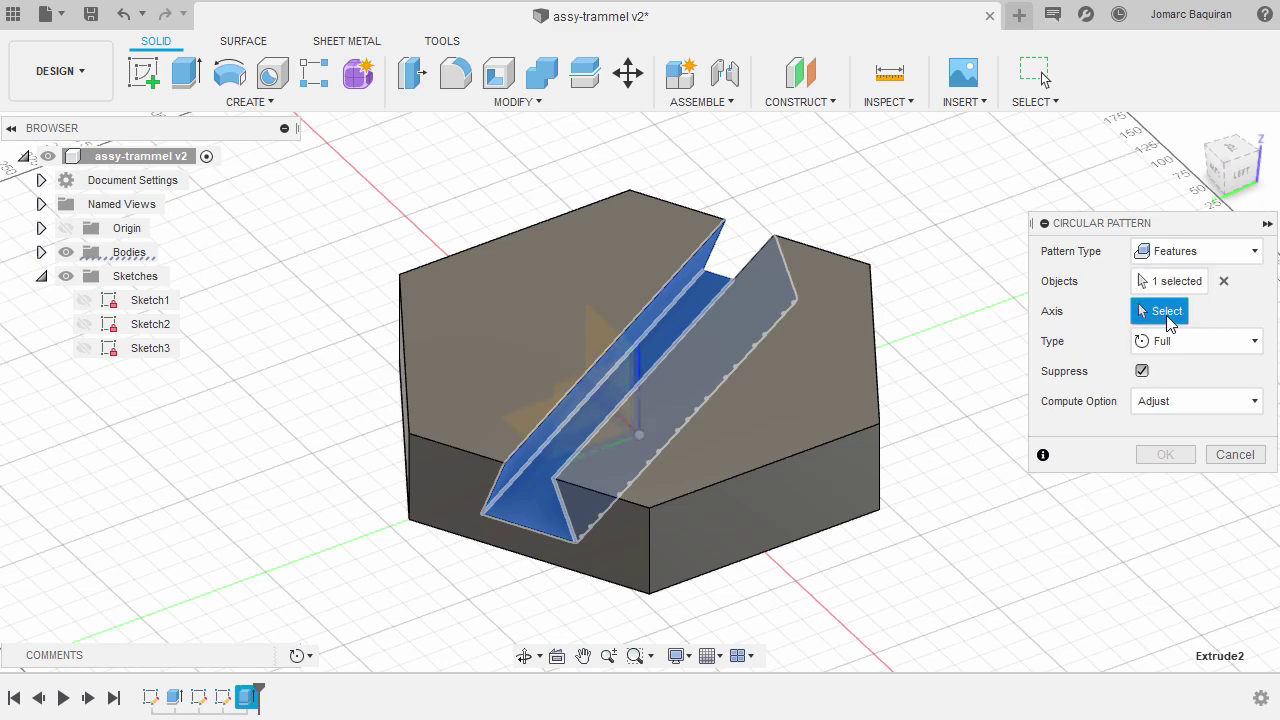
{"action": "scroll", "coordinate": [700, 400], "scroll_direction": "up", "scroll_amount": 5}
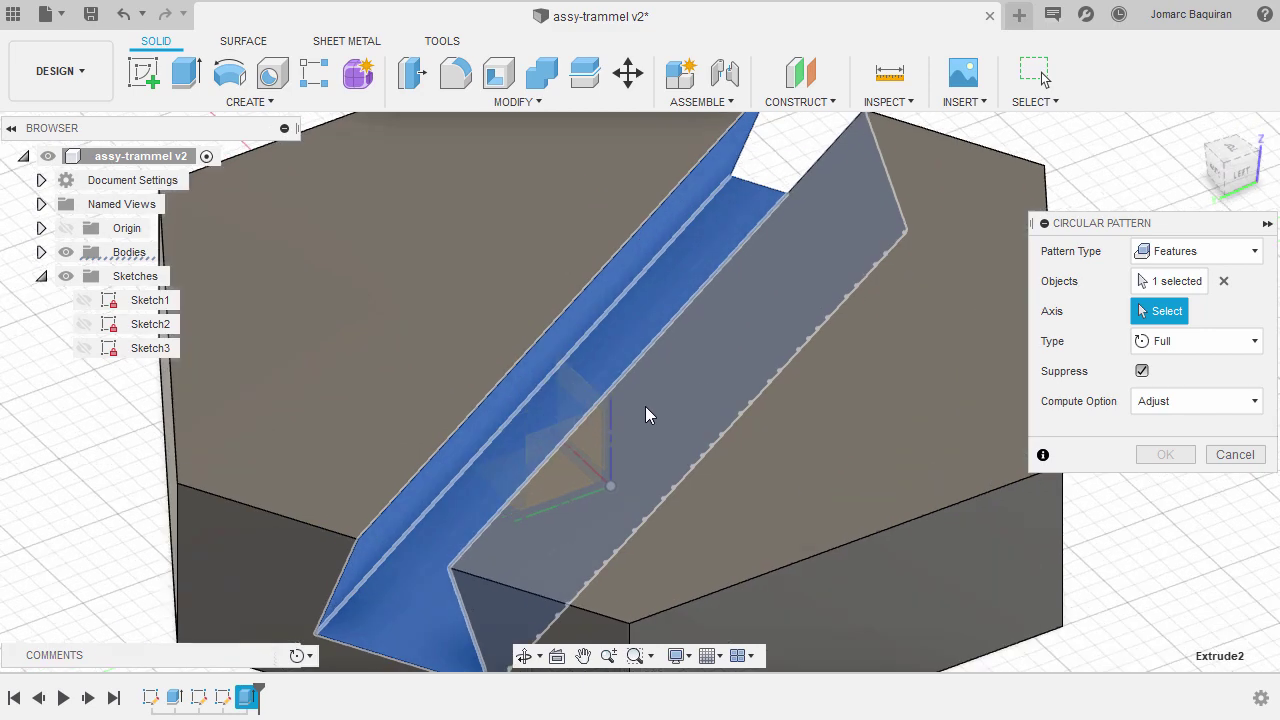
{"action": "middle_click_drag", "start_coordinate": [646, 414], "coordinate": [716, 335], "text": "shift"}
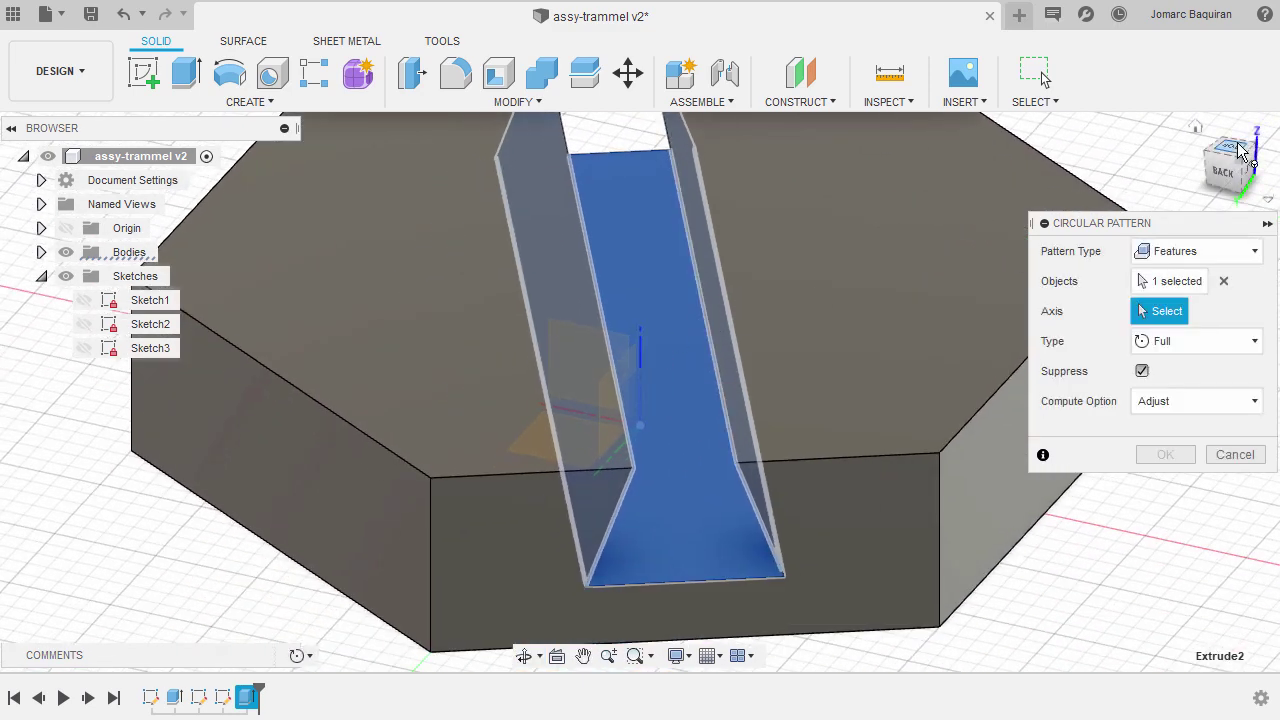
{"action": "left_click", "coordinate": [644, 357]}
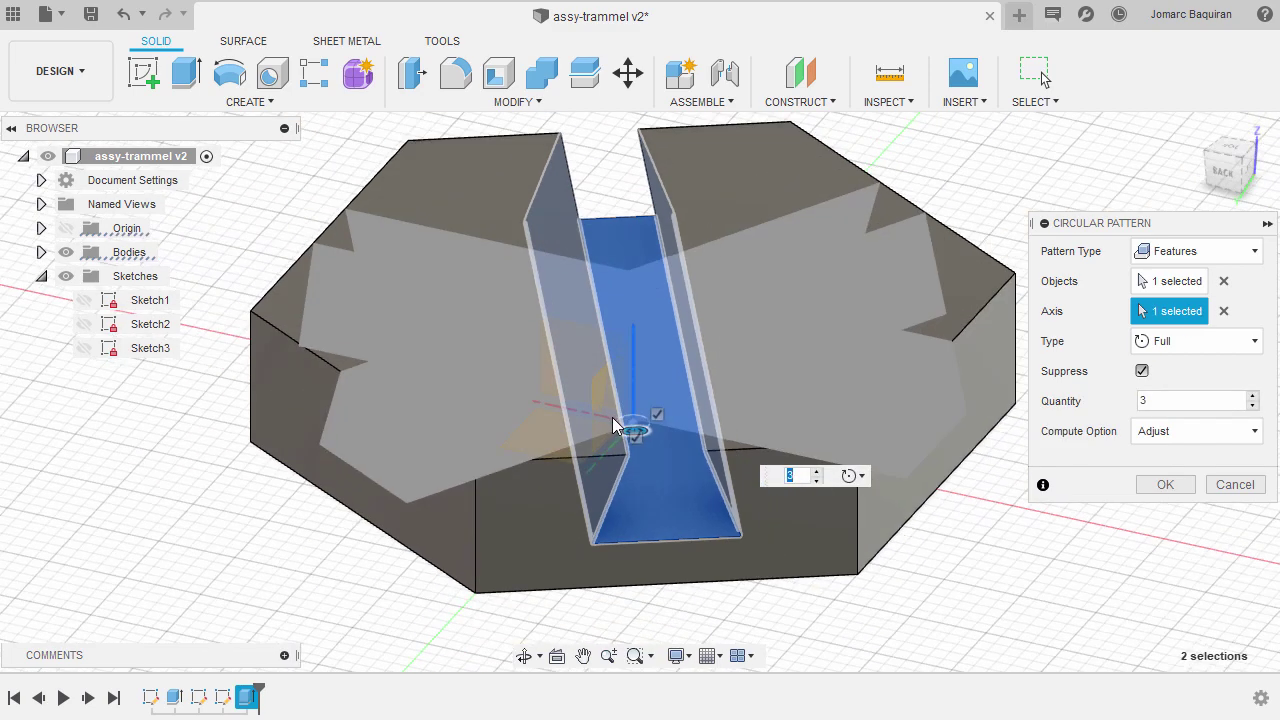
{"action": "mouse_move", "coordinate": [543, 443]}
{"action": "middle_mouse_down", "text": "shift"}
{"action": "mouse_move", "coordinate": [551, 414]}
{"action": "mouse_move", "coordinate": [529, 460]}
{"action": "middle_mouse_up", "text": "shift"}
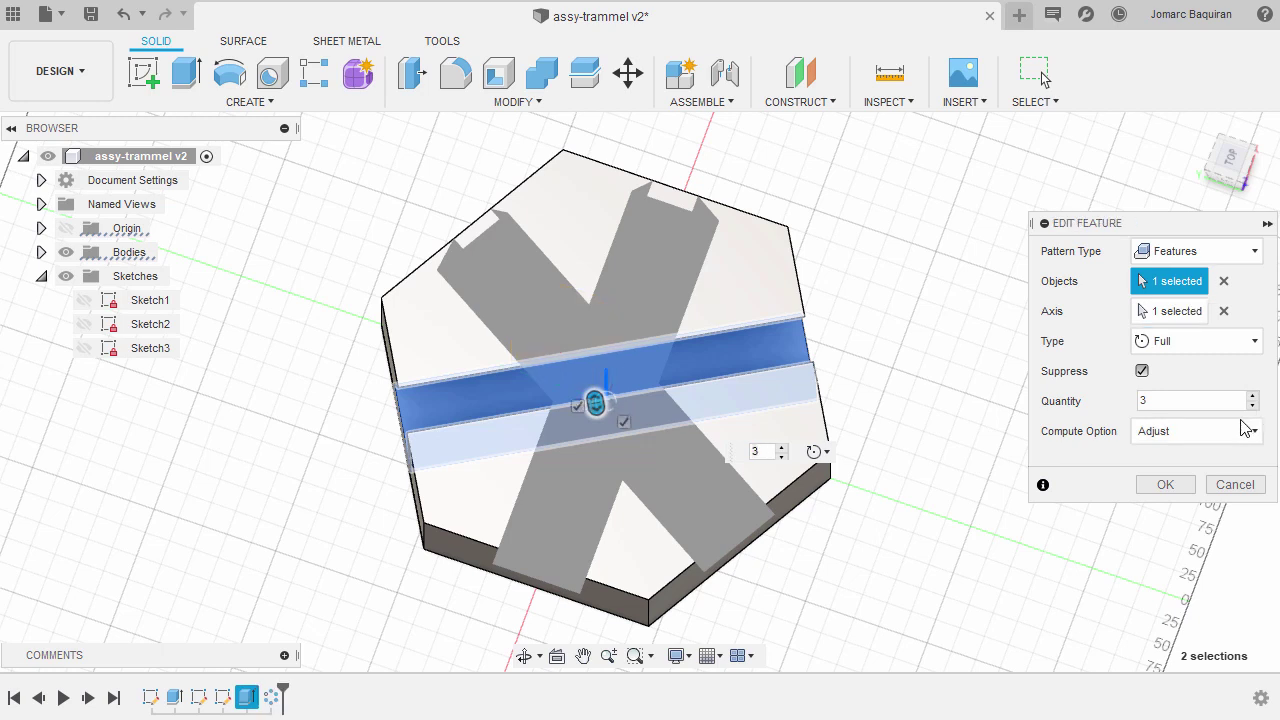
{"action": "left_click", "coordinate": [1196, 436]}
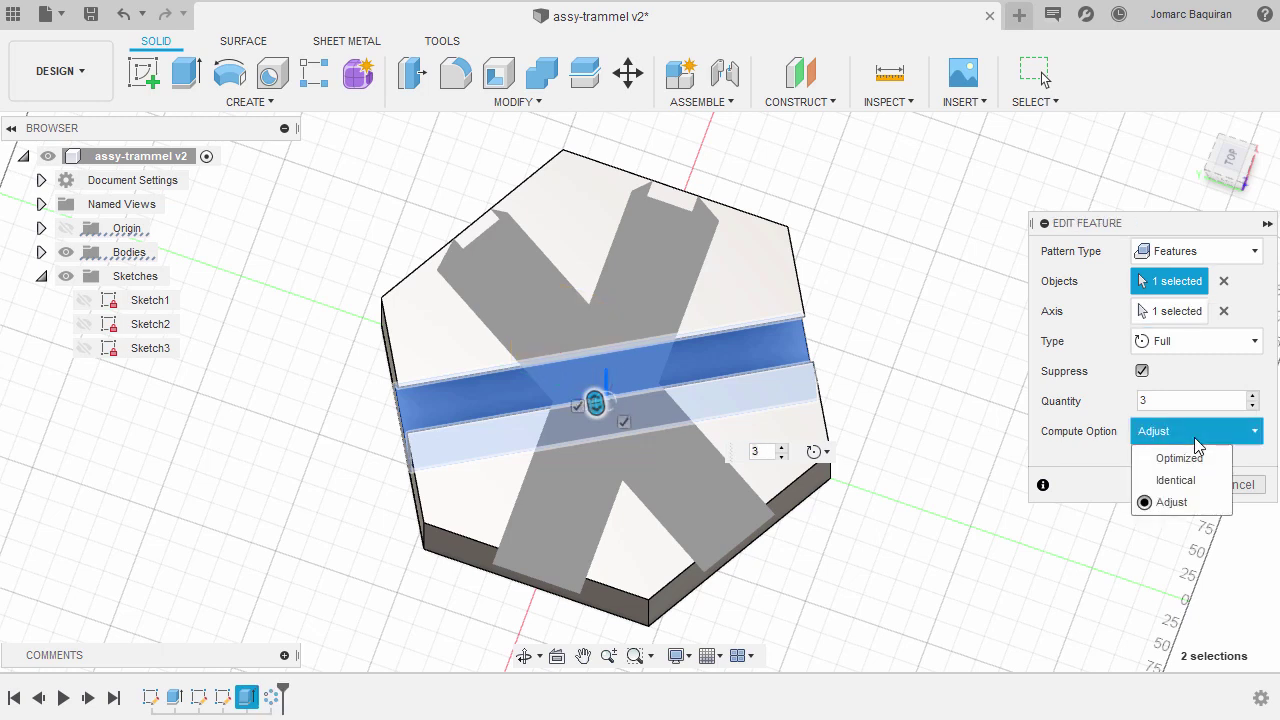
{"action": "left_click", "coordinate": [1188, 458]}
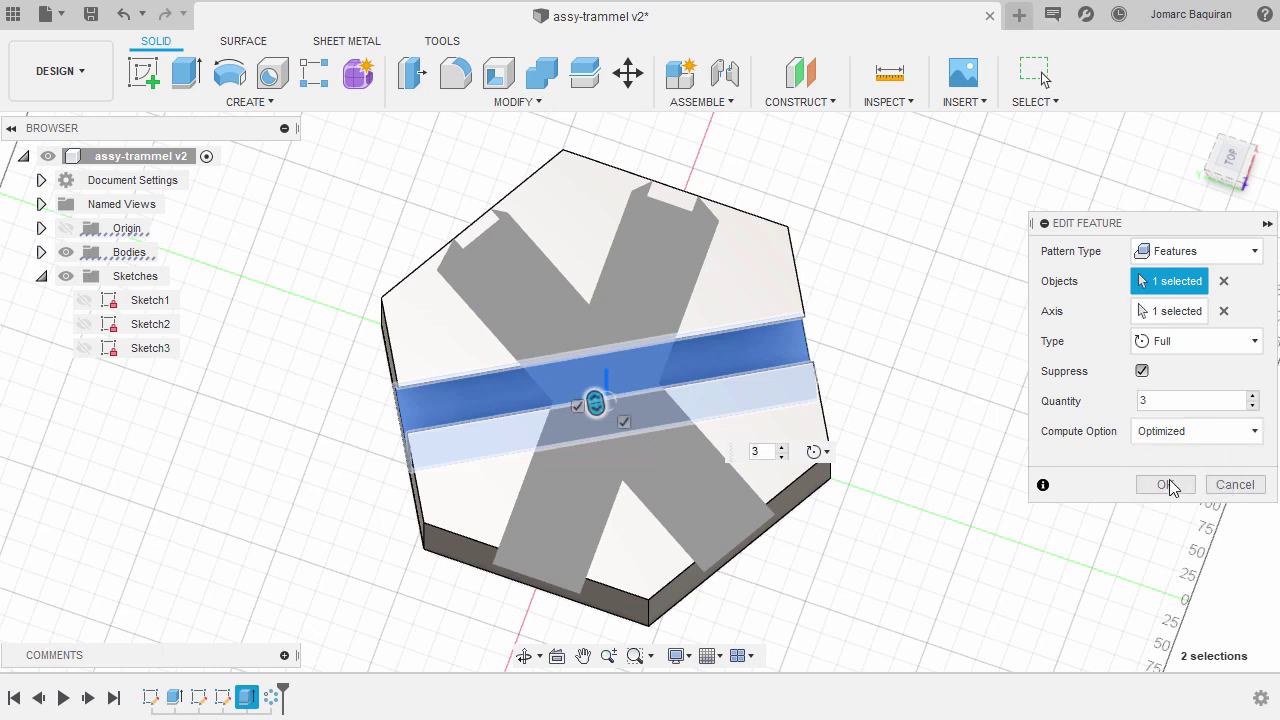
{"action": "left_click", "coordinate": [1168, 485]}
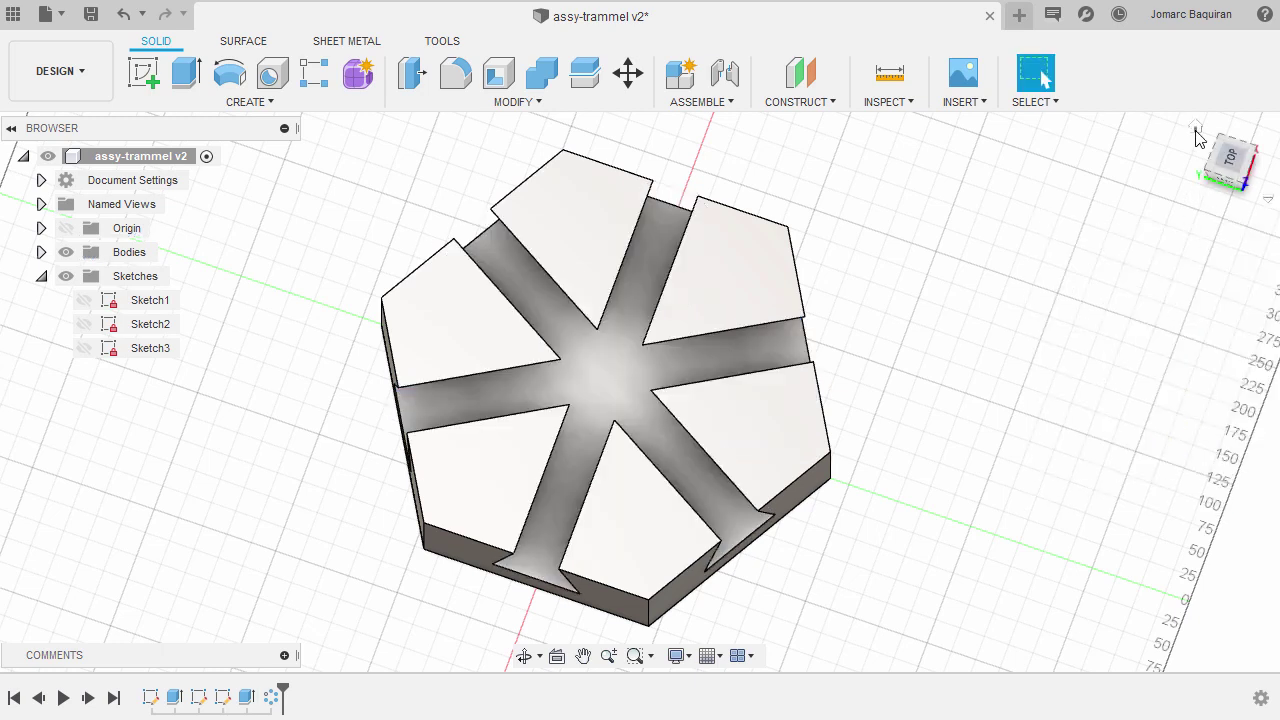
{"action": "left_click", "coordinate": [1194, 128]}
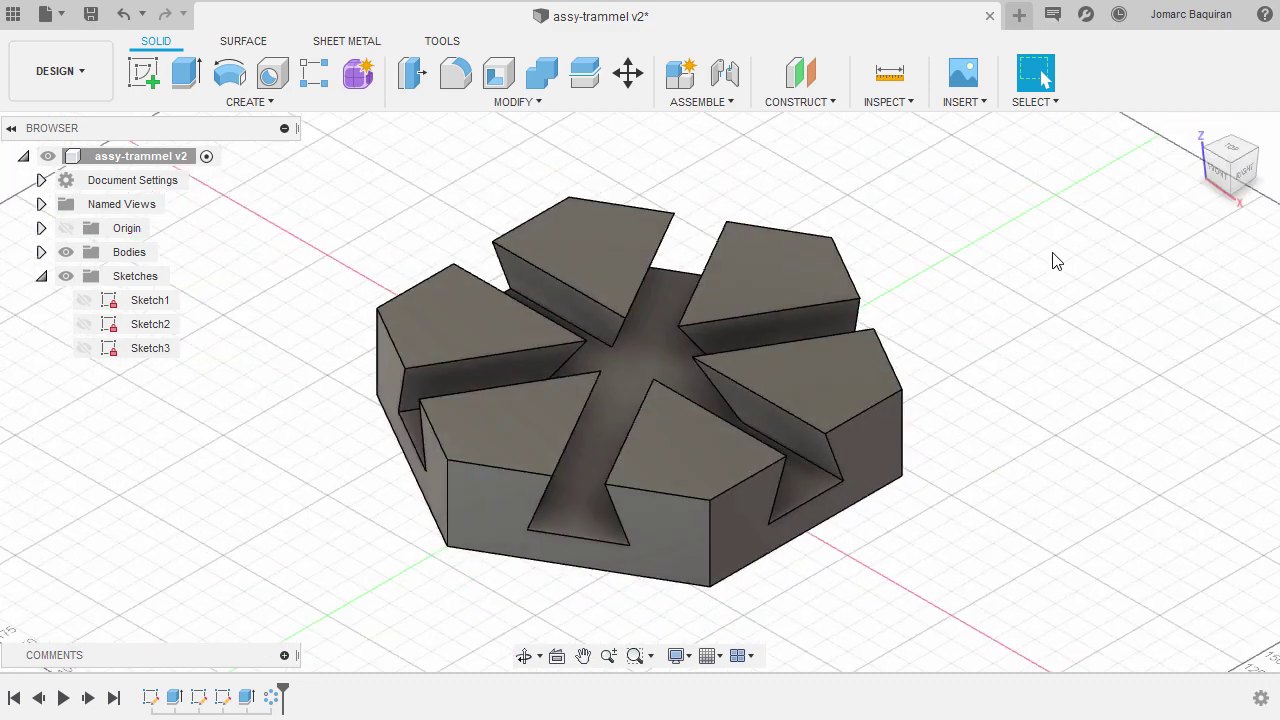
Step: Orbit and pan the view to inspect the three crossing dovetail slots
{"action": "left_click_drag", "start_coordinate": [1232, 152], "coordinate": [1033, 289]}
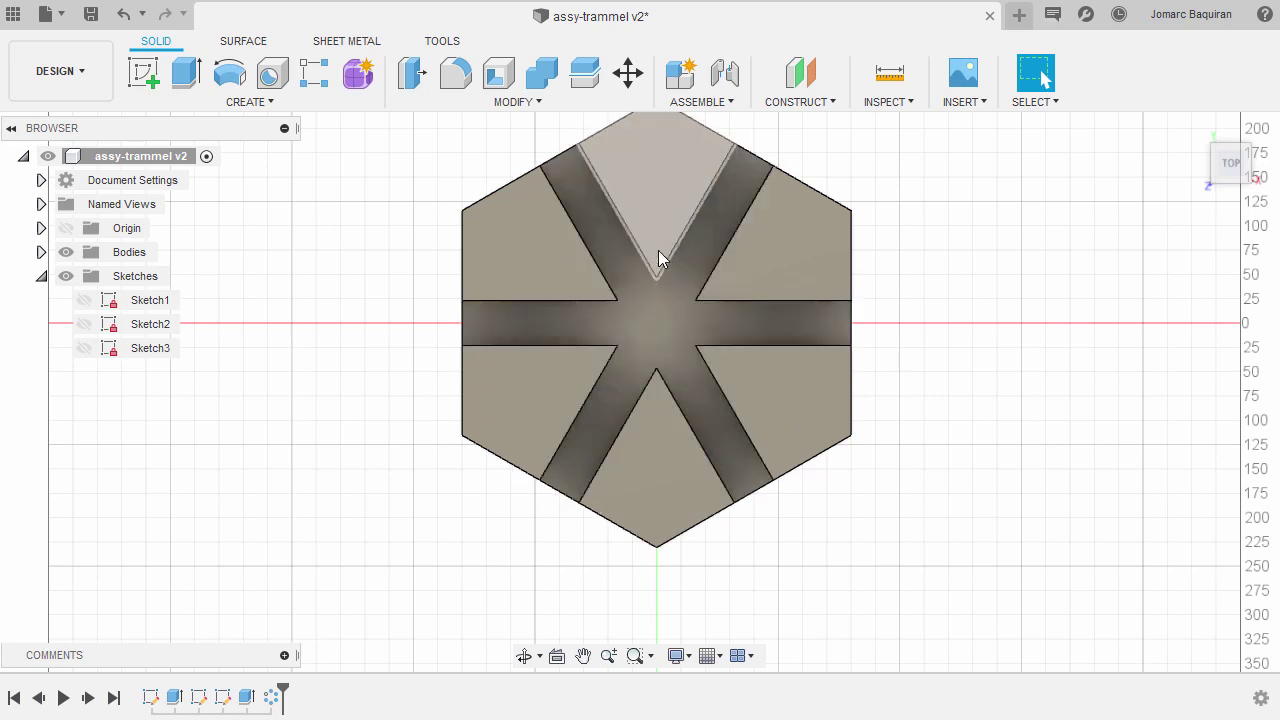
{"action": "middle_click_drag", "start_coordinate": [658, 250], "coordinate": [634, 269]}
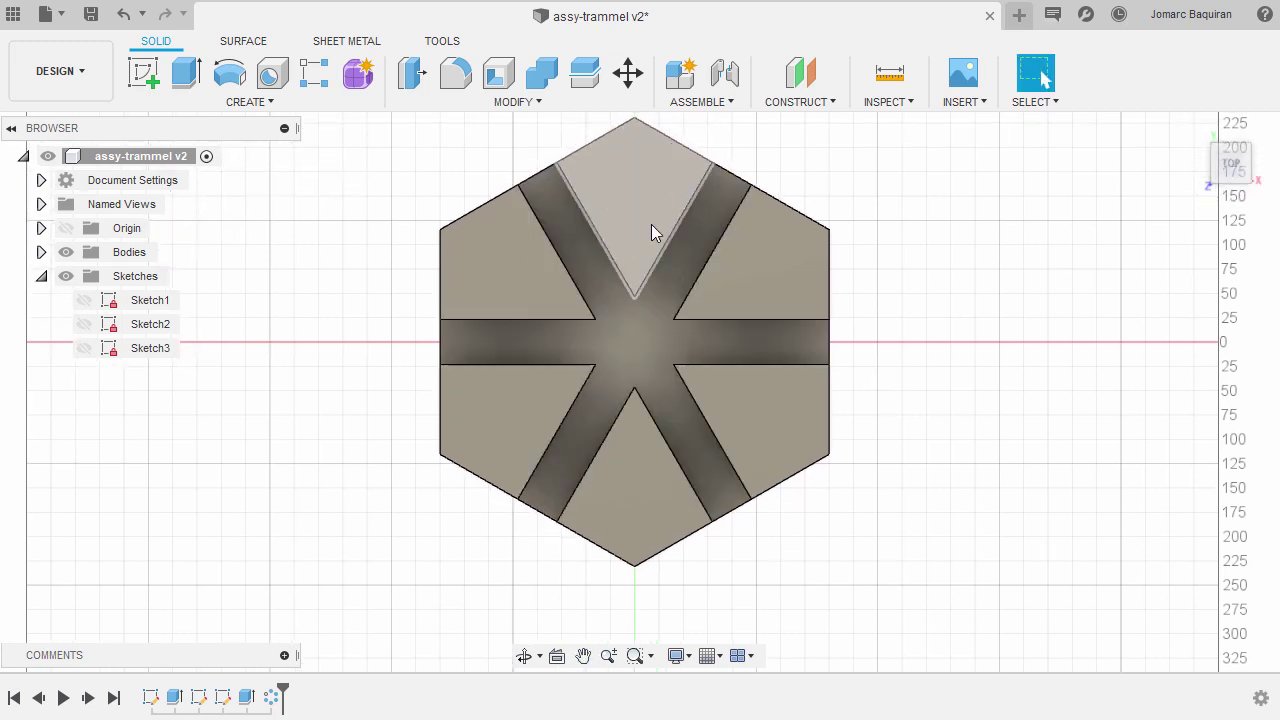
{"action": "middle_click_drag", "start_coordinate": [651, 224], "coordinate": [814, 277], "text": "shift"}
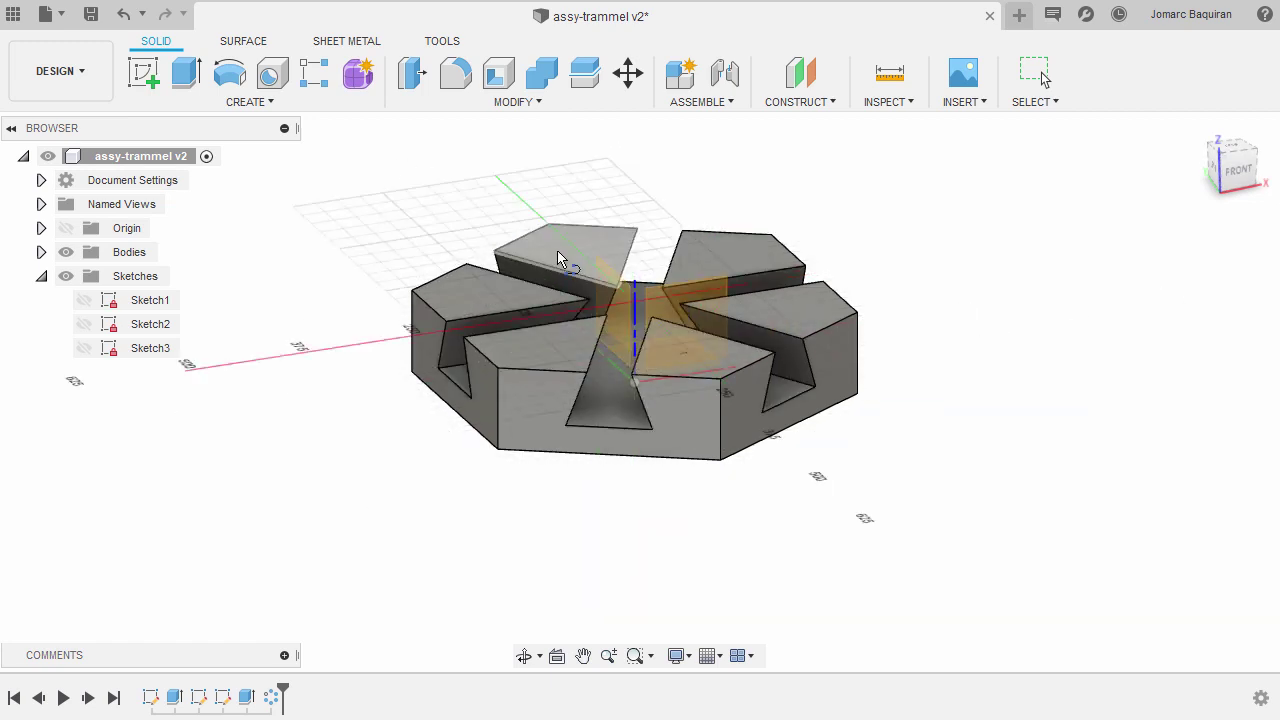
Step: Start a new sketch on the top face of the hexagonal base
{"action": "left_click", "coordinate": [589, 275]}
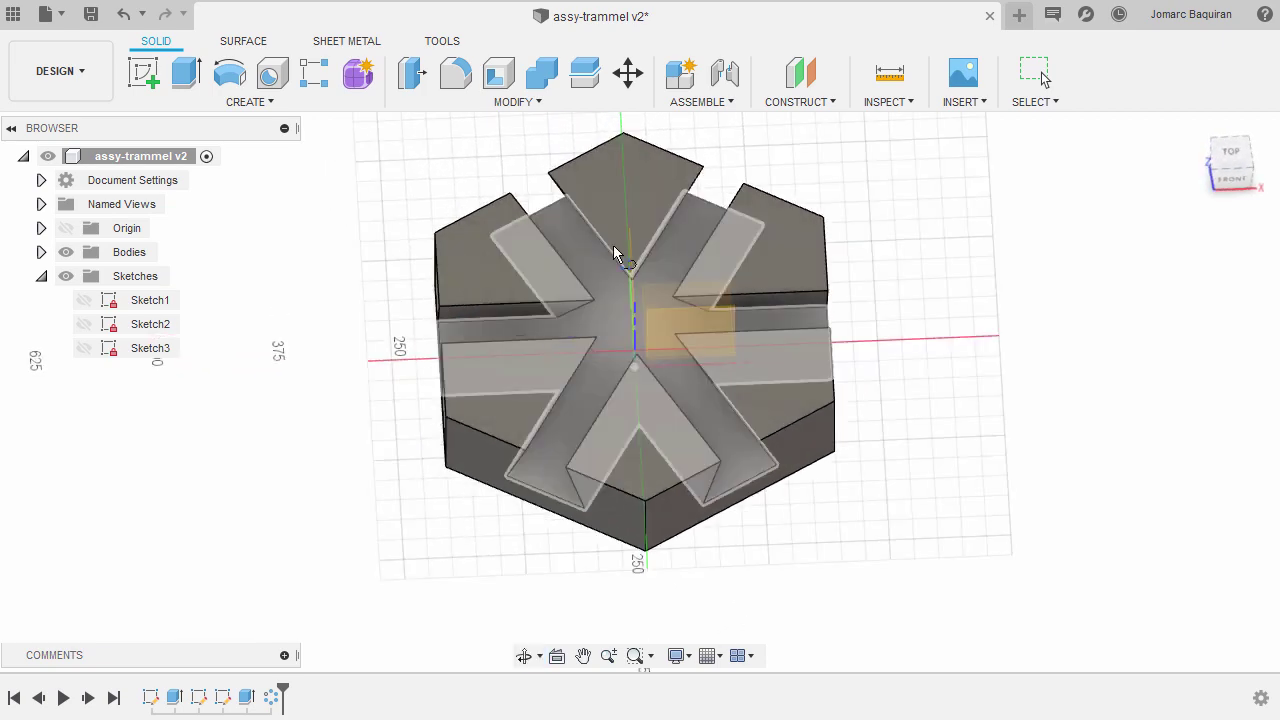
{"action": "left_click", "coordinate": [651, 192]}
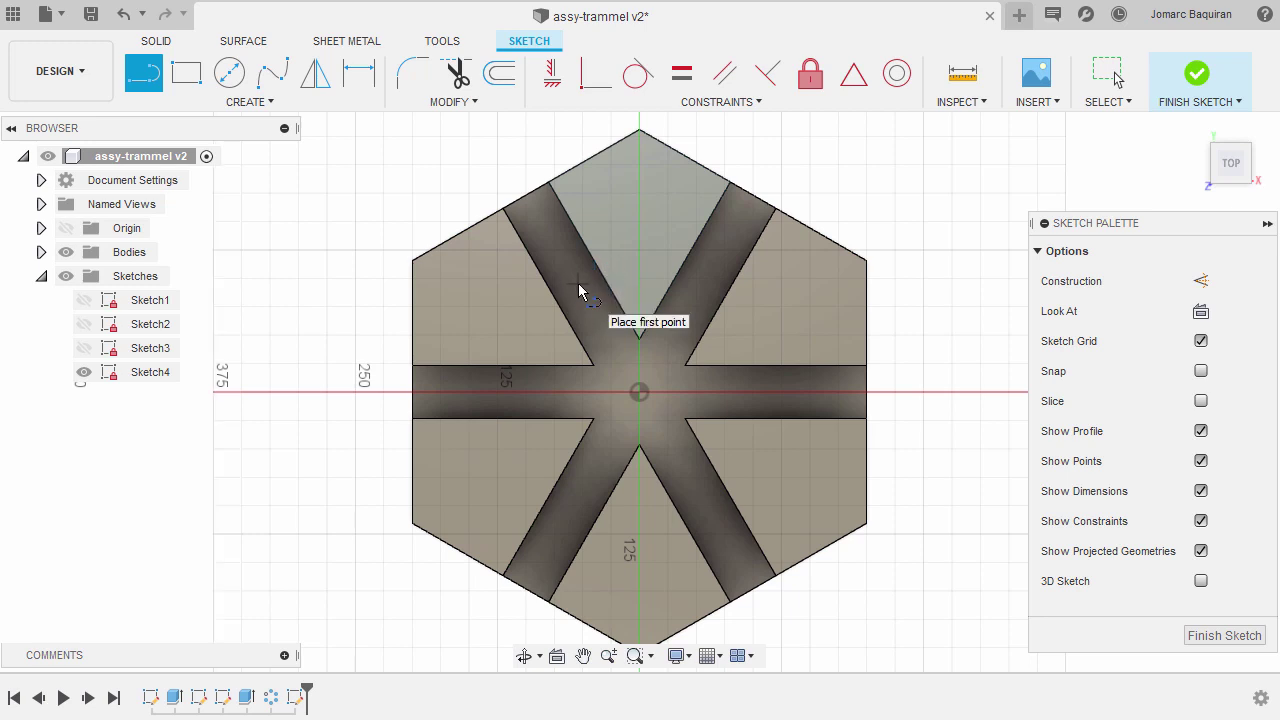
Step: Draw a horizontal line across the top triangle of the hexagon
{"action": "left_click", "coordinate": [578, 285]}
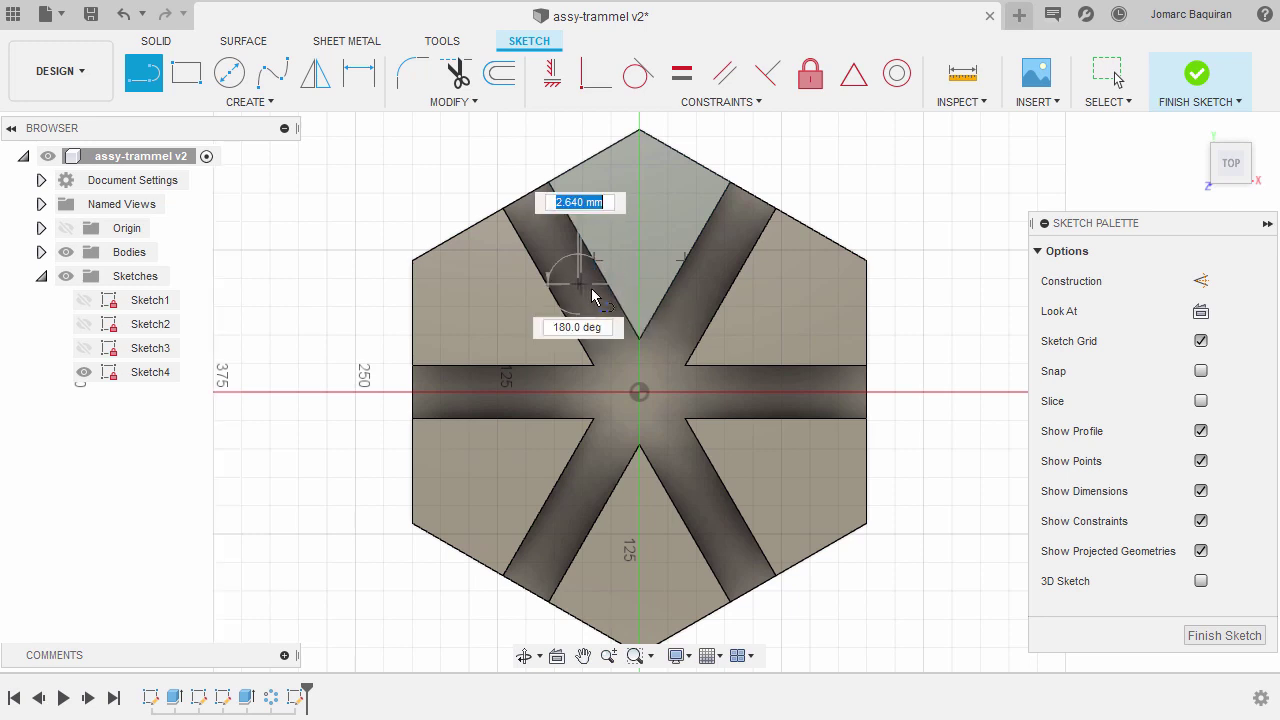
{"action": "left_click", "coordinate": [708, 281]}
{"action": "middle_click_drag", "start_coordinate": [669, 424], "coordinate": [685, 320]}
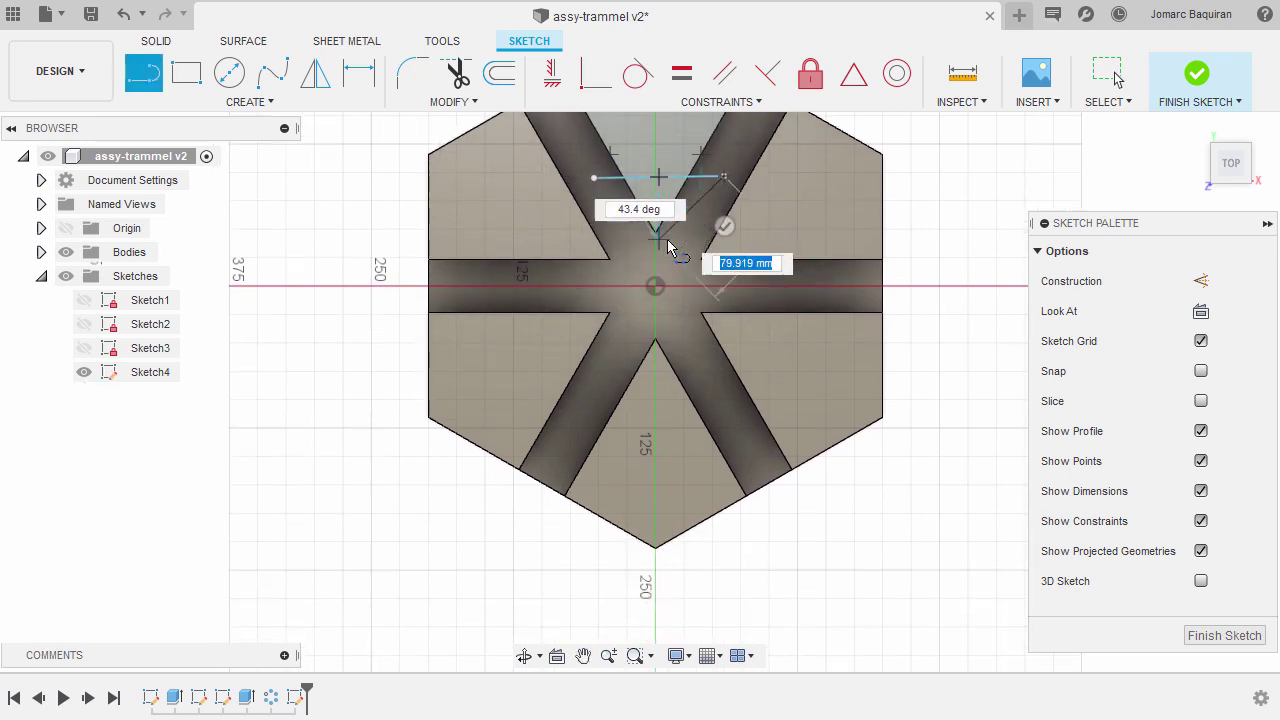
{"action": "scroll", "coordinate": [650, 185], "scroll_direction": "up", "scroll_amount": 3}
{"action": "key", "text": "Escape"}
{"action": "scroll", "coordinate": [700, 210], "scroll_direction": "up", "scroll_amount": 2}
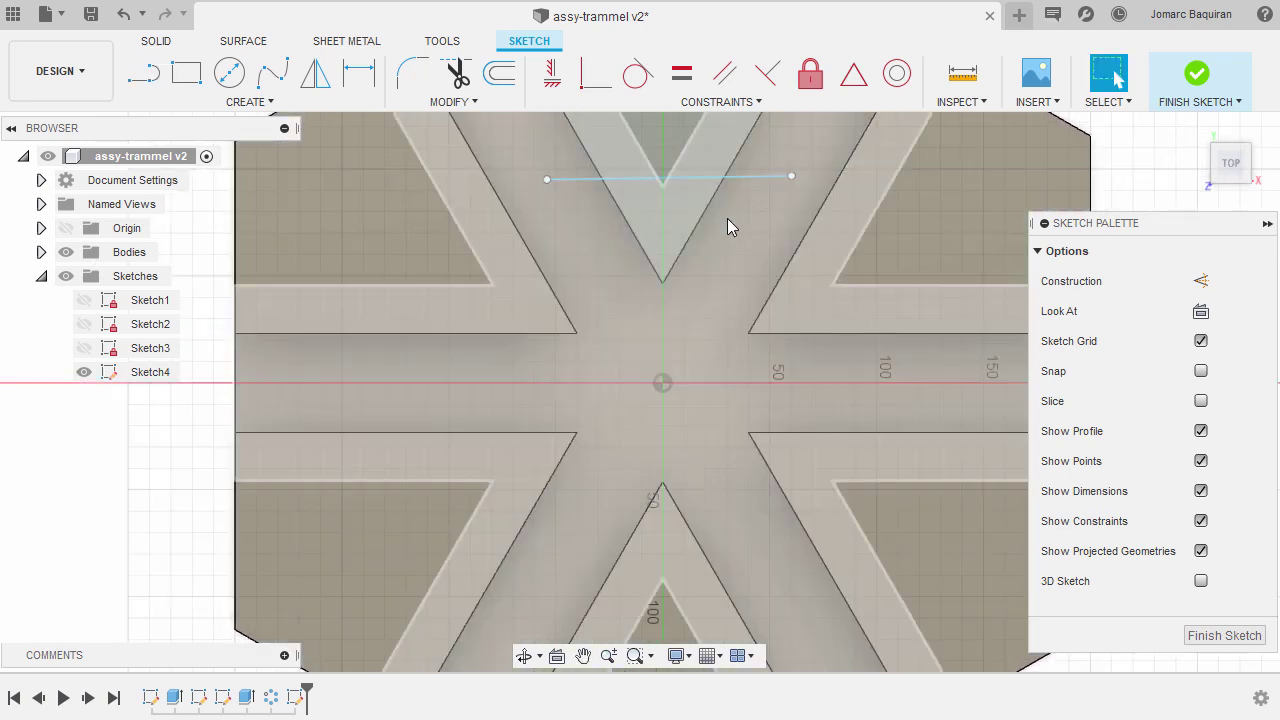
{"action": "middle_click_drag", "start_coordinate": [727, 218], "coordinate": [667, 325]}
Step: Draw a long near-vertical line from the horizontal line's midpoint down below the hexagon
{"action": "key", "text": "l"}
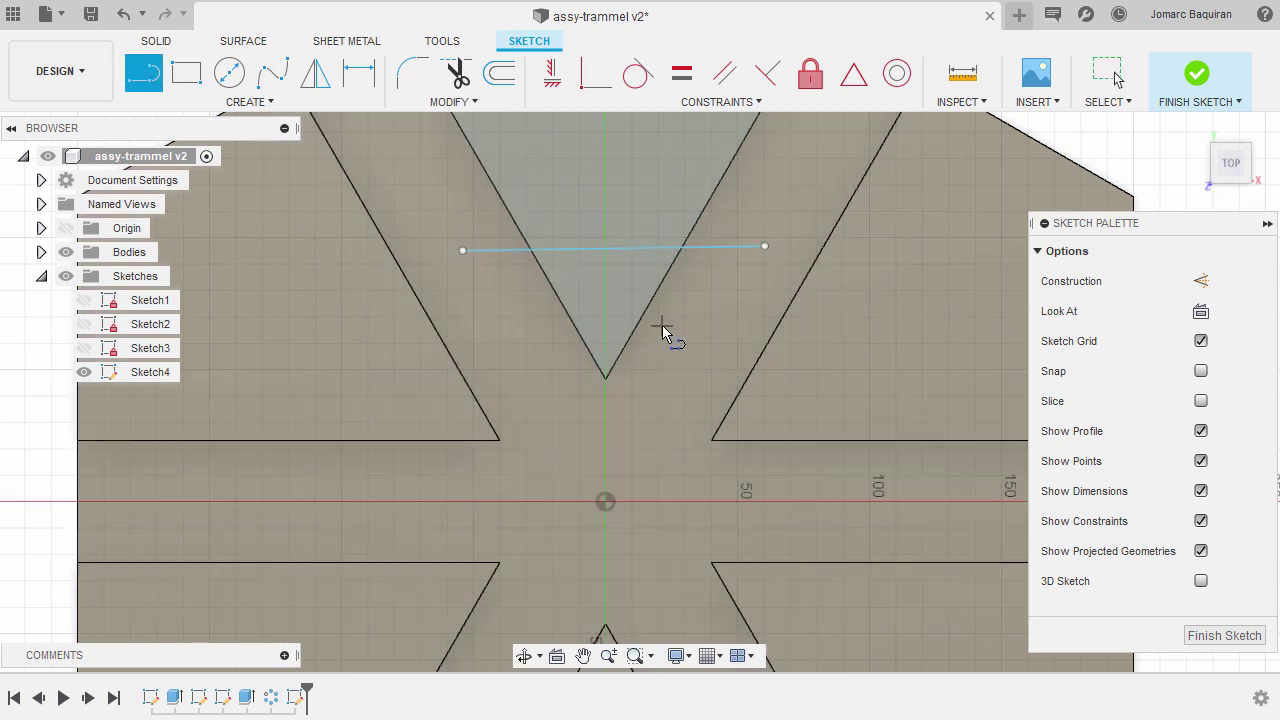
{"action": "left_click", "coordinate": [615, 248]}
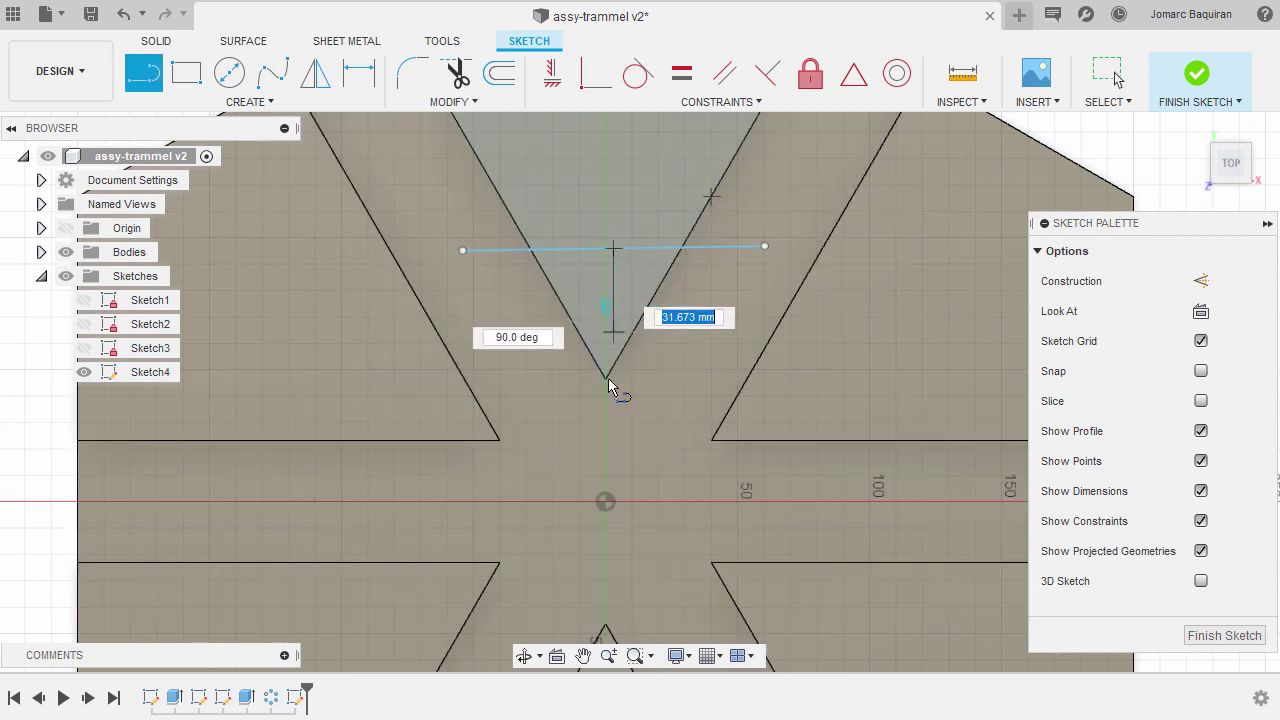
{"action": "scroll", "coordinate": [608, 378], "scroll_direction": "down", "scroll_amount": 3}
{"action": "scroll", "coordinate": [657, 280], "scroll_direction": "down", "scroll_amount": 3}
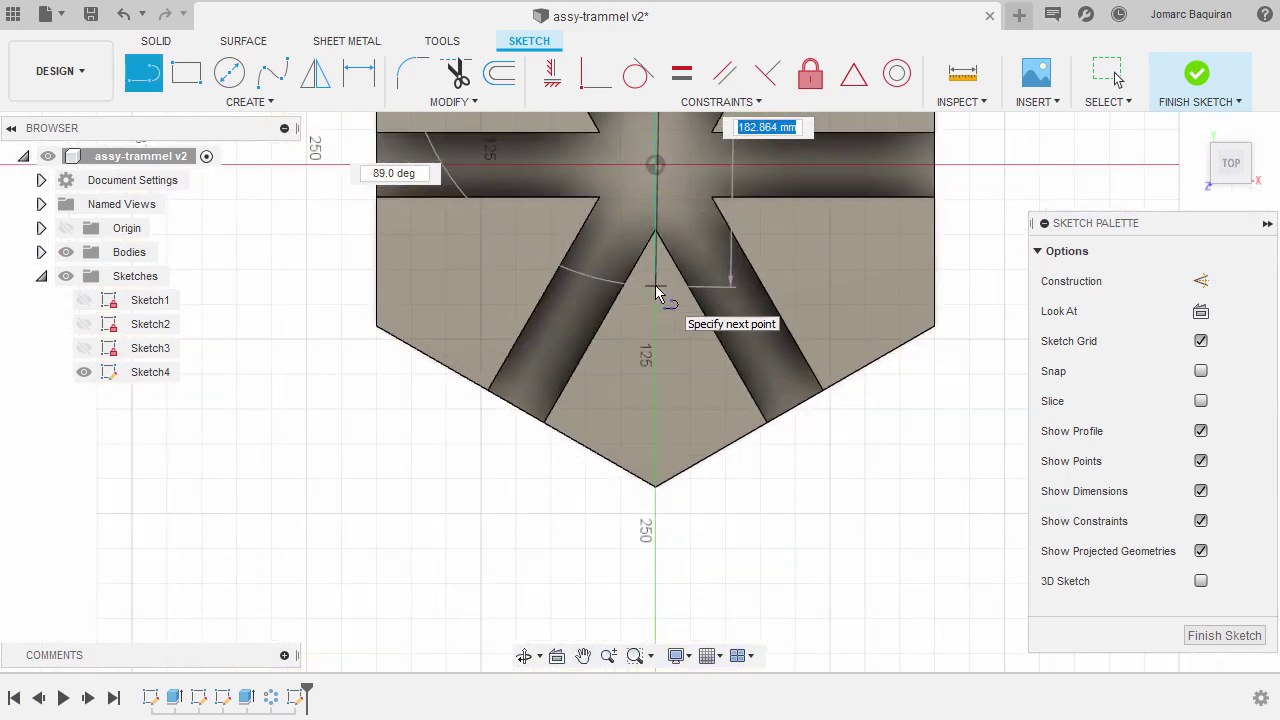
{"action": "key", "text": "Tab"}
{"action": "key", "text": "Tab"}
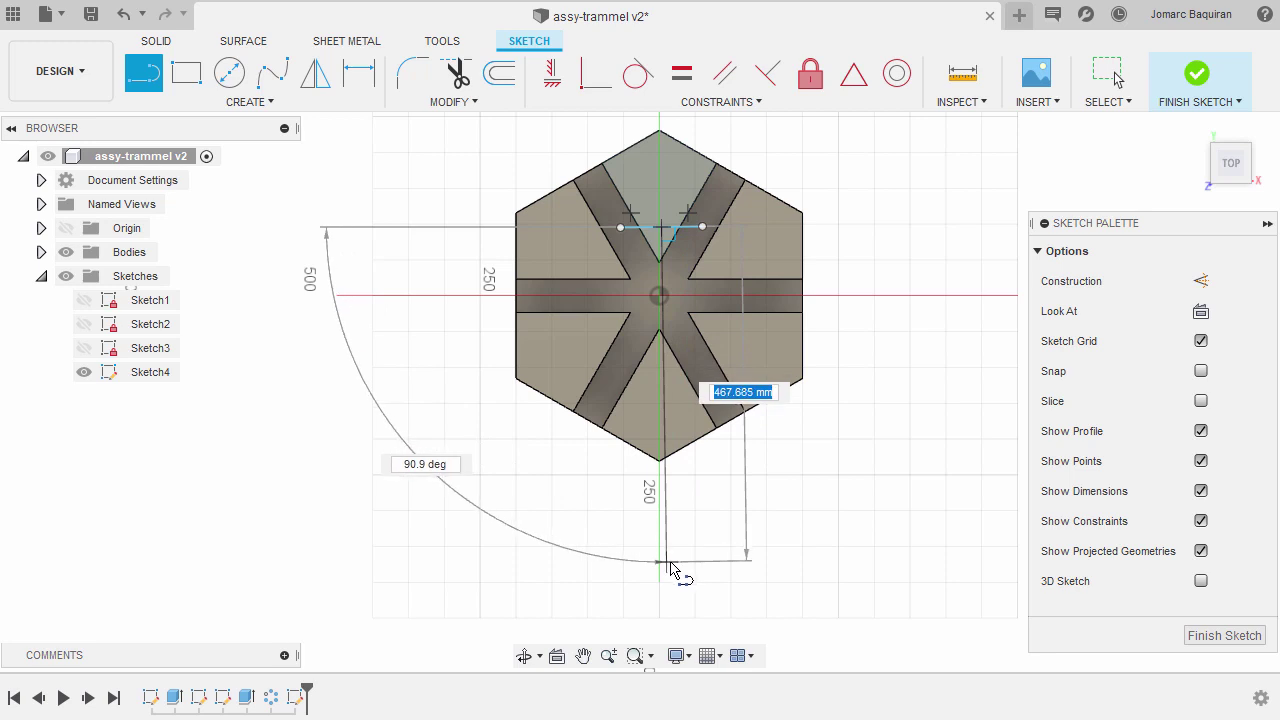
{"action": "double_click", "coordinate": [679, 587]}
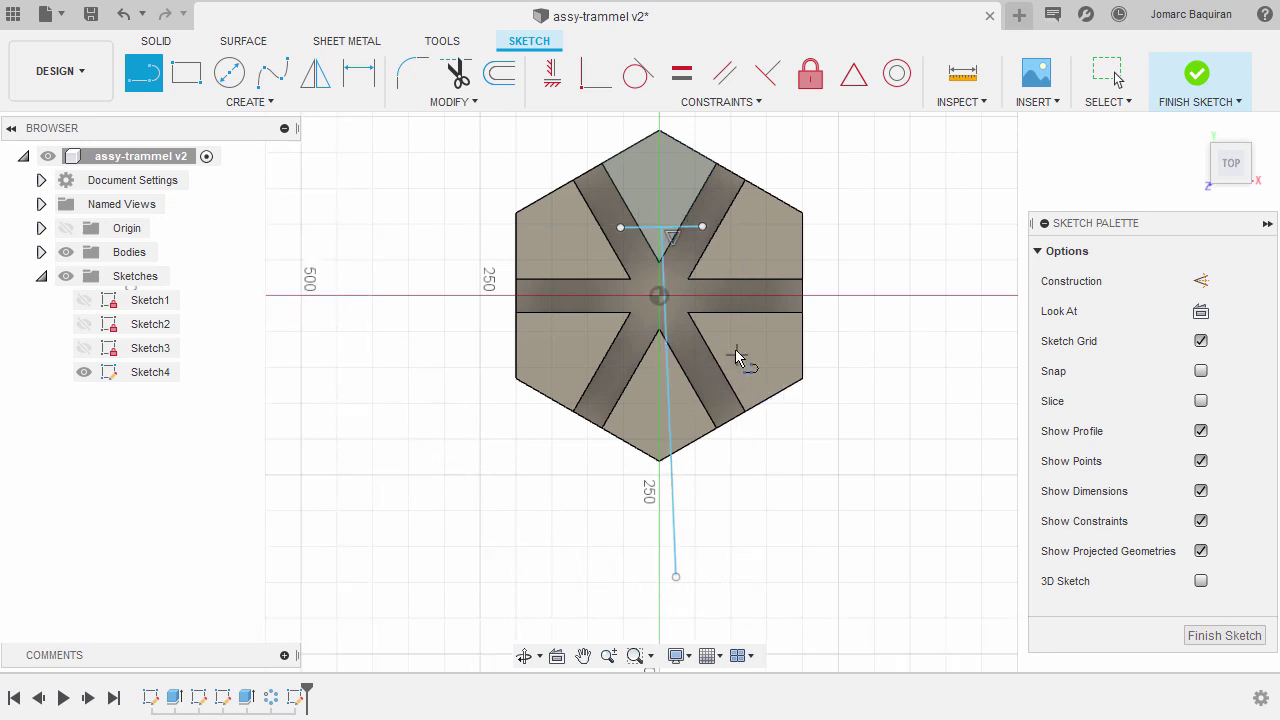
{"action": "scroll", "coordinate": [666, 214], "scroll_direction": "up", "scroll_amount": 4}
{"action": "scroll", "coordinate": [669, 290], "scroll_direction": "up", "scroll_amount": 5}
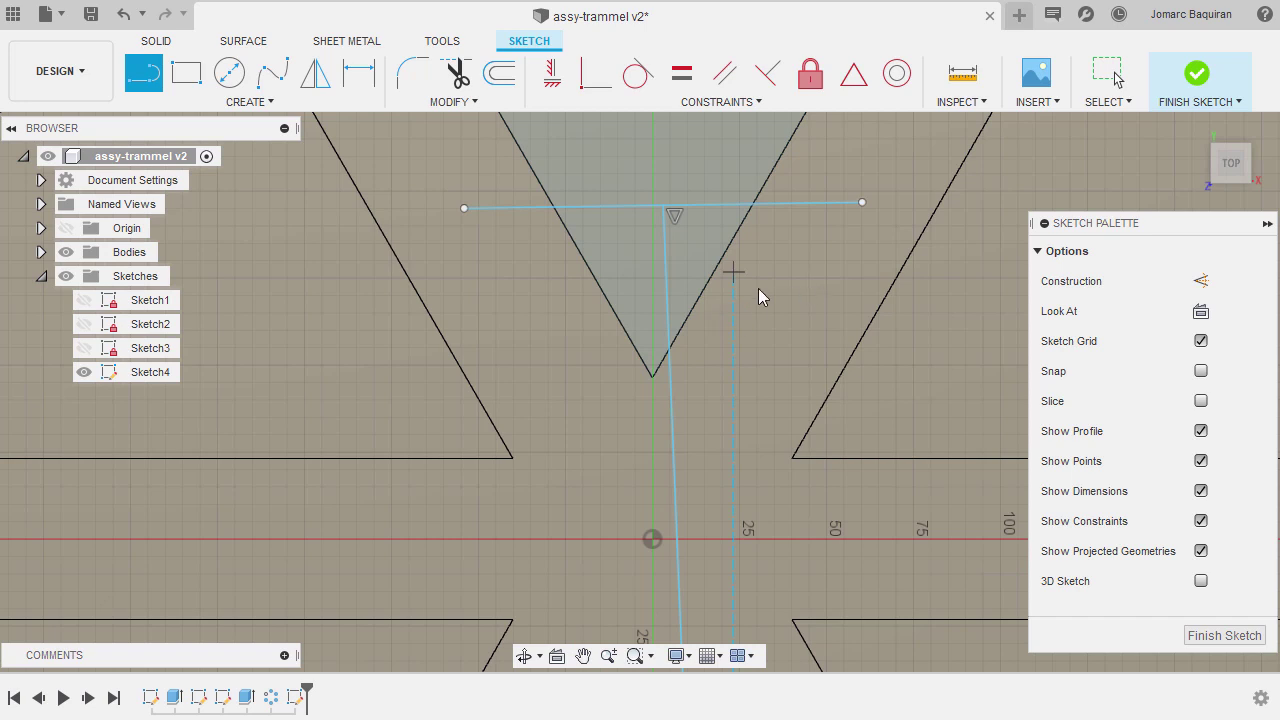
{"action": "key", "text": "Escape"}
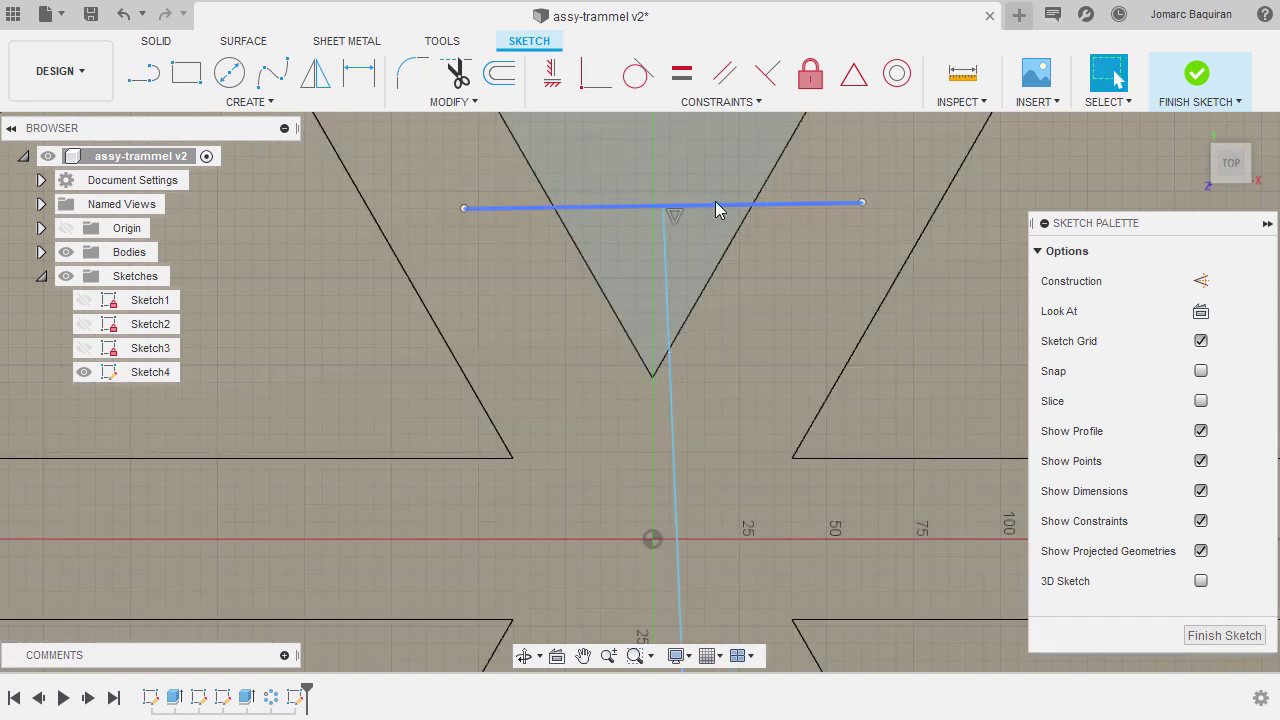
Step: Constrain the long line perpendicular to the horizontal line
{"action": "left_click", "coordinate": [768, 76]}
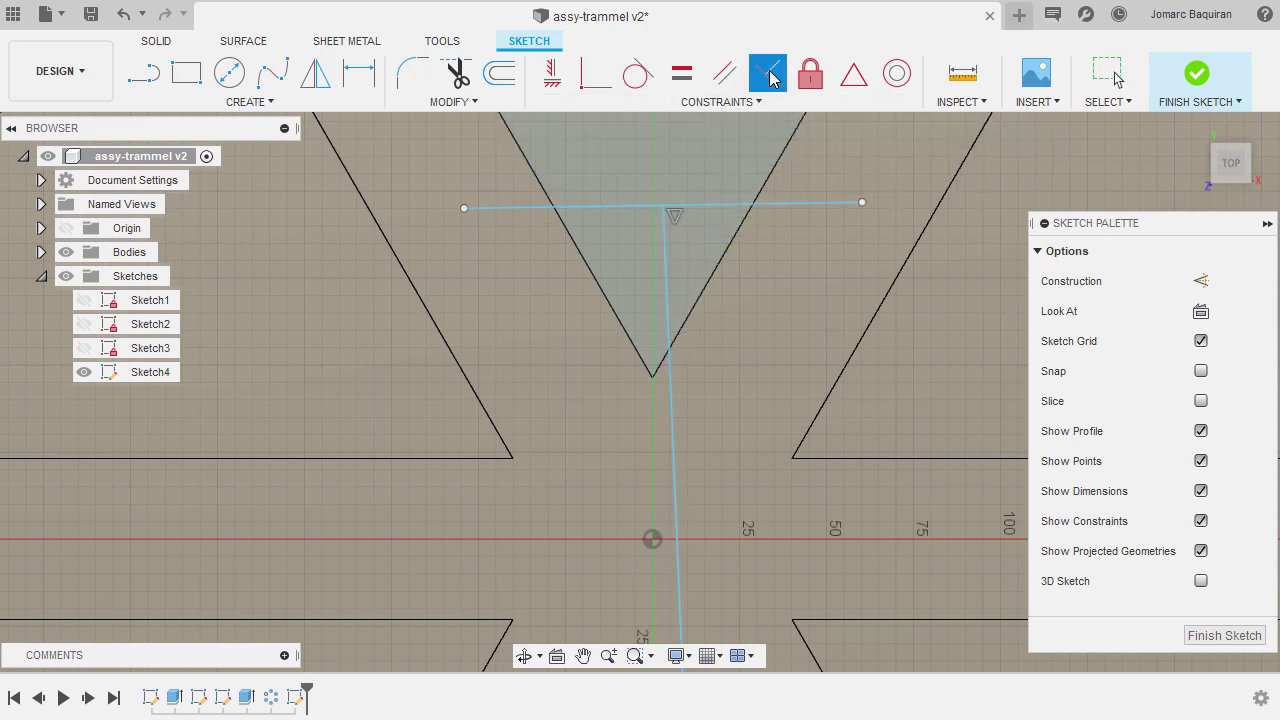
{"action": "left_click", "coordinate": [722, 214]}
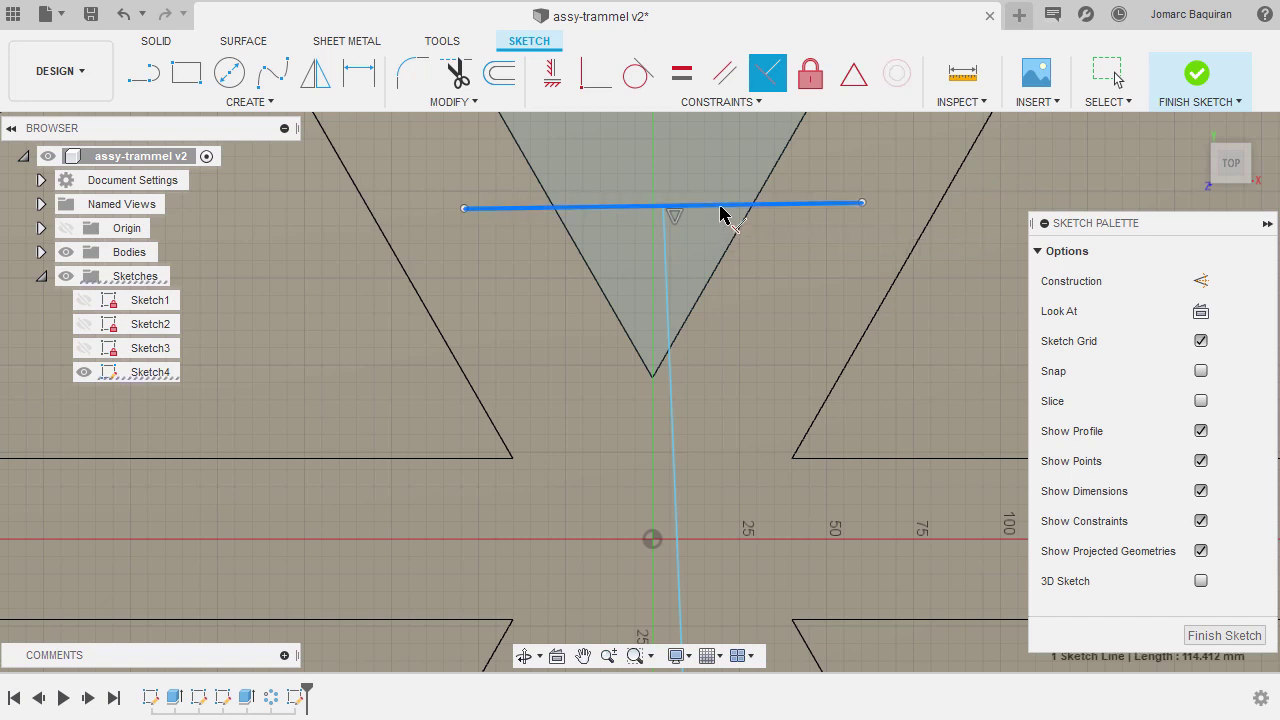
{"action": "left_click", "coordinate": [669, 315]}
{"action": "scroll", "coordinate": [657, 288], "scroll_direction": "down", "scroll_amount": 4}
{"action": "key", "text": "Escape"}
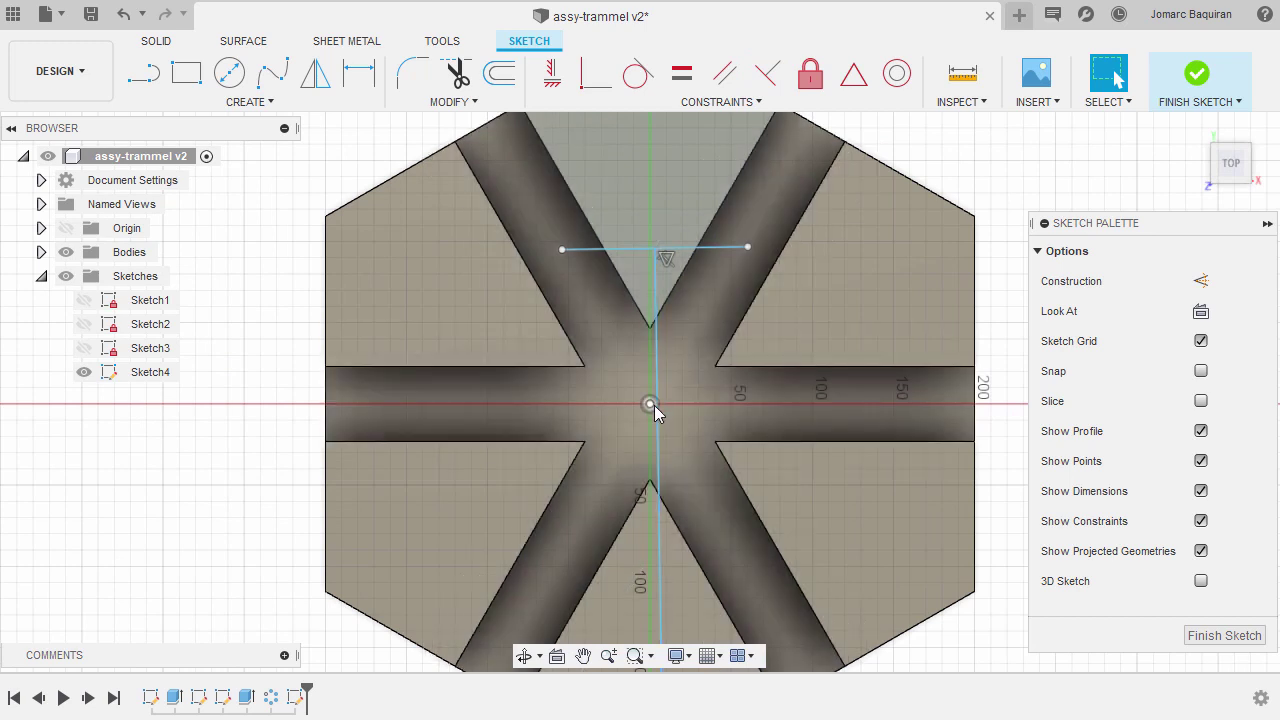
Step: Make the vertical line coincident with the sketch origin
{"action": "left_click", "coordinate": [594, 76]}
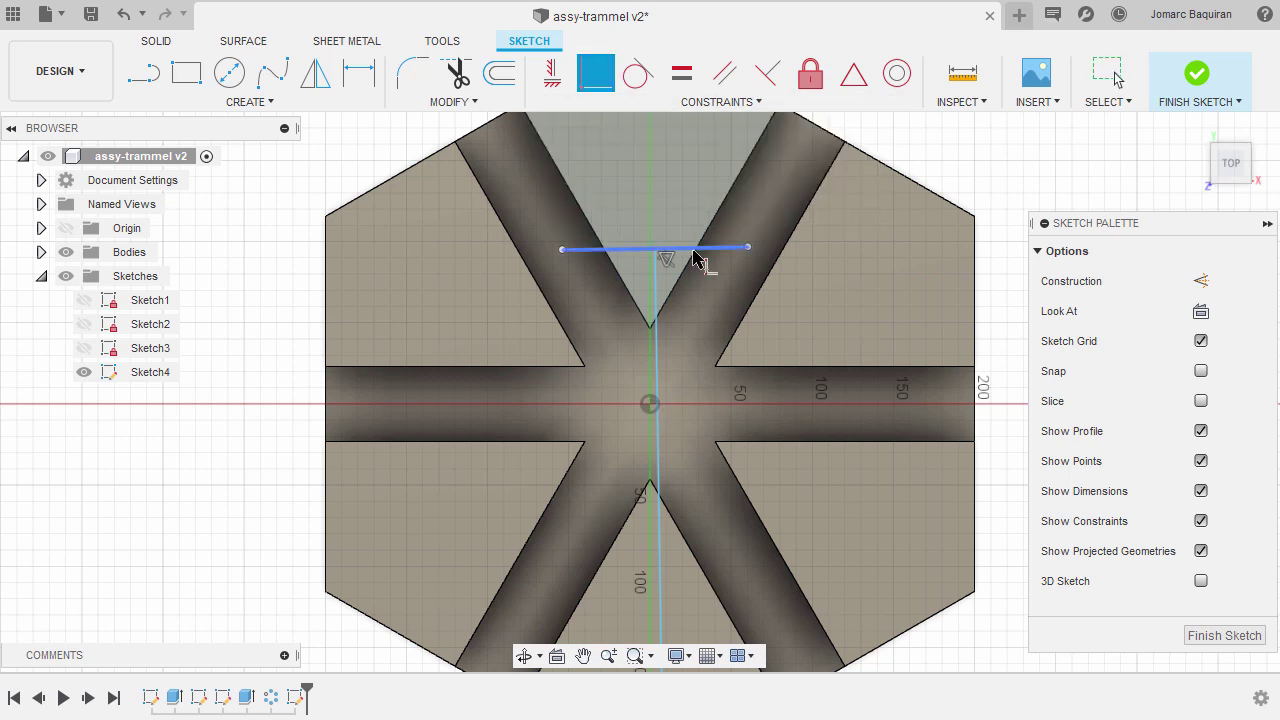
{"action": "left_click", "coordinate": [659, 362]}
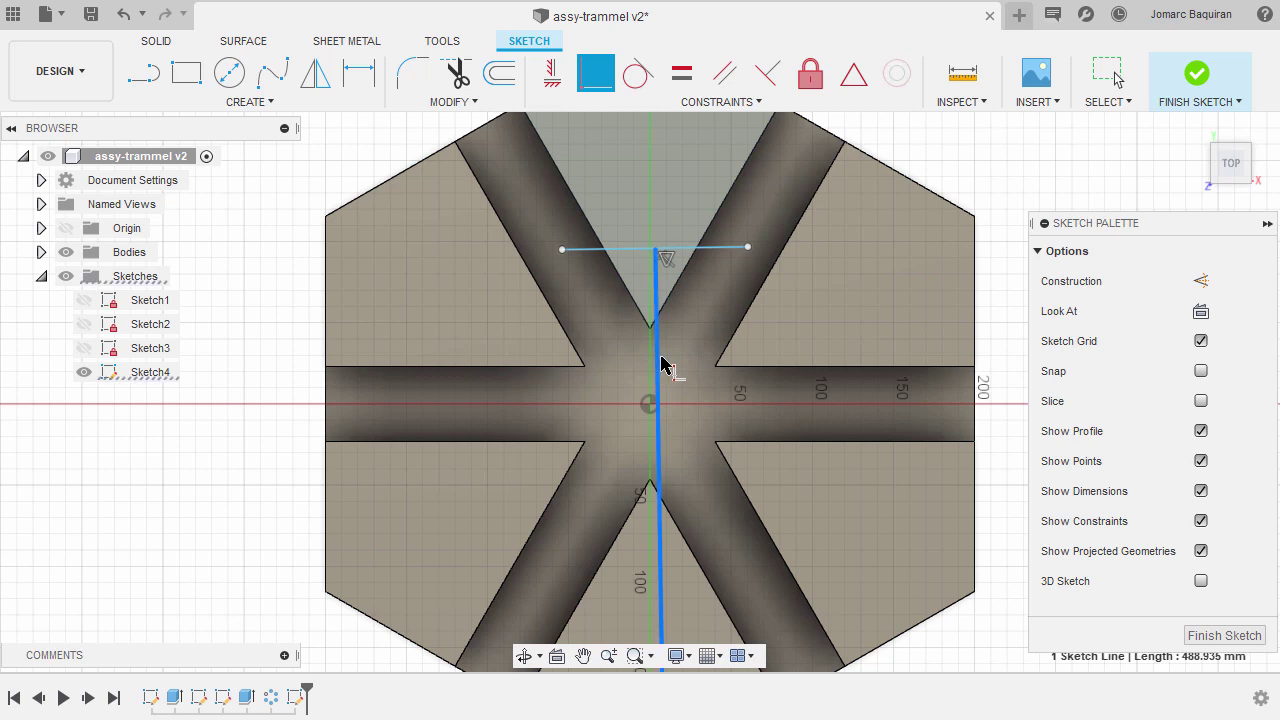
{"action": "left_click", "coordinate": [650, 404]}
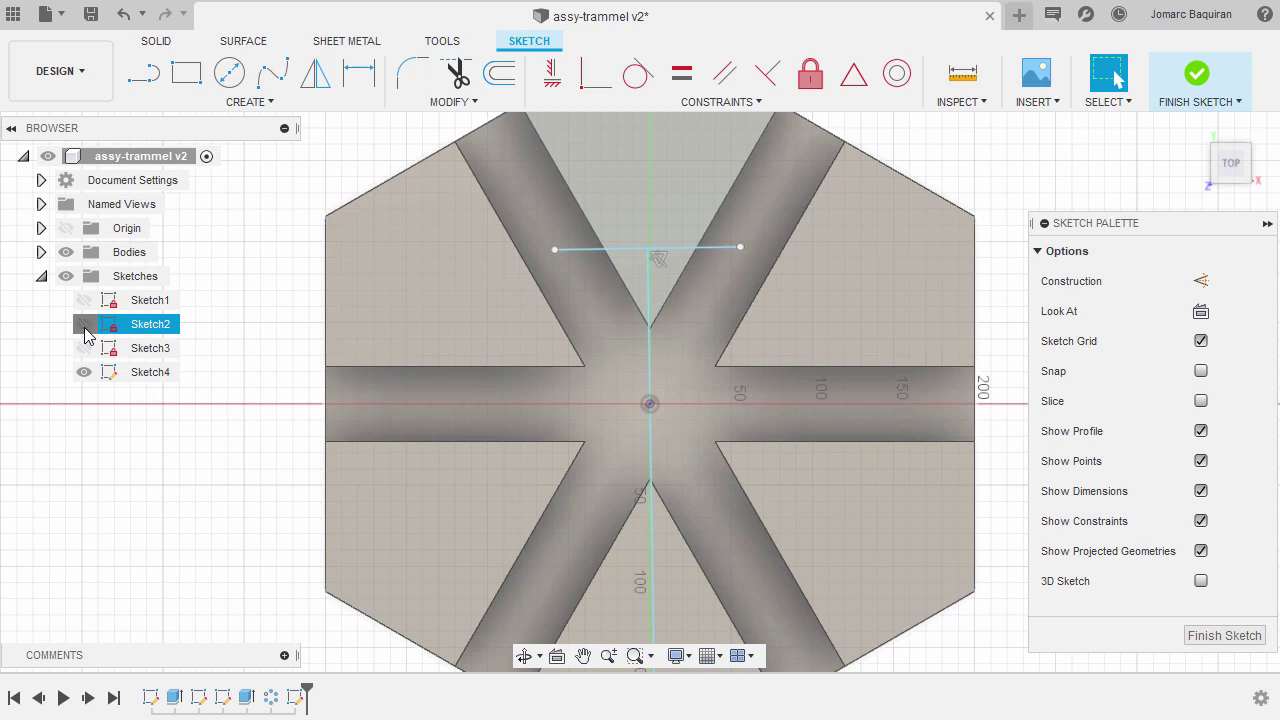
Step: Toggle Sketch2's visibility off and back on to show its diagonal lines
{"action": "left_click", "coordinate": [84, 324]}
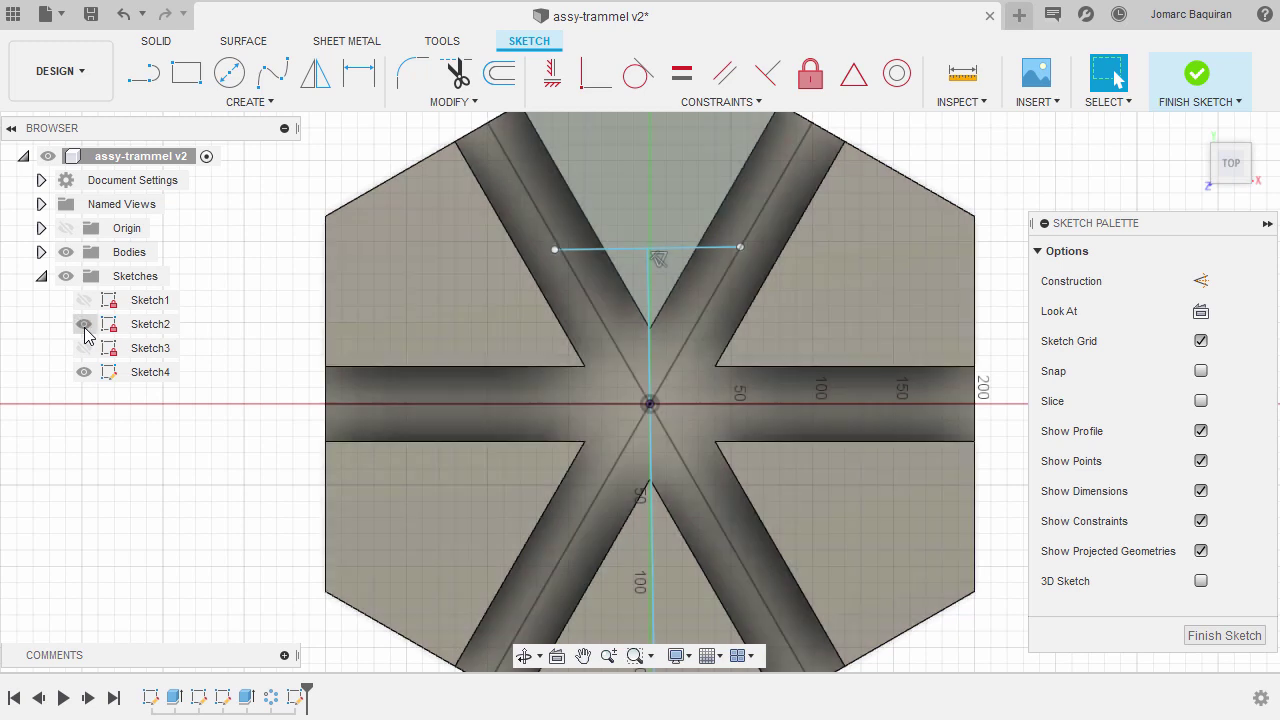
{"action": "left_click", "coordinate": [84, 332]}
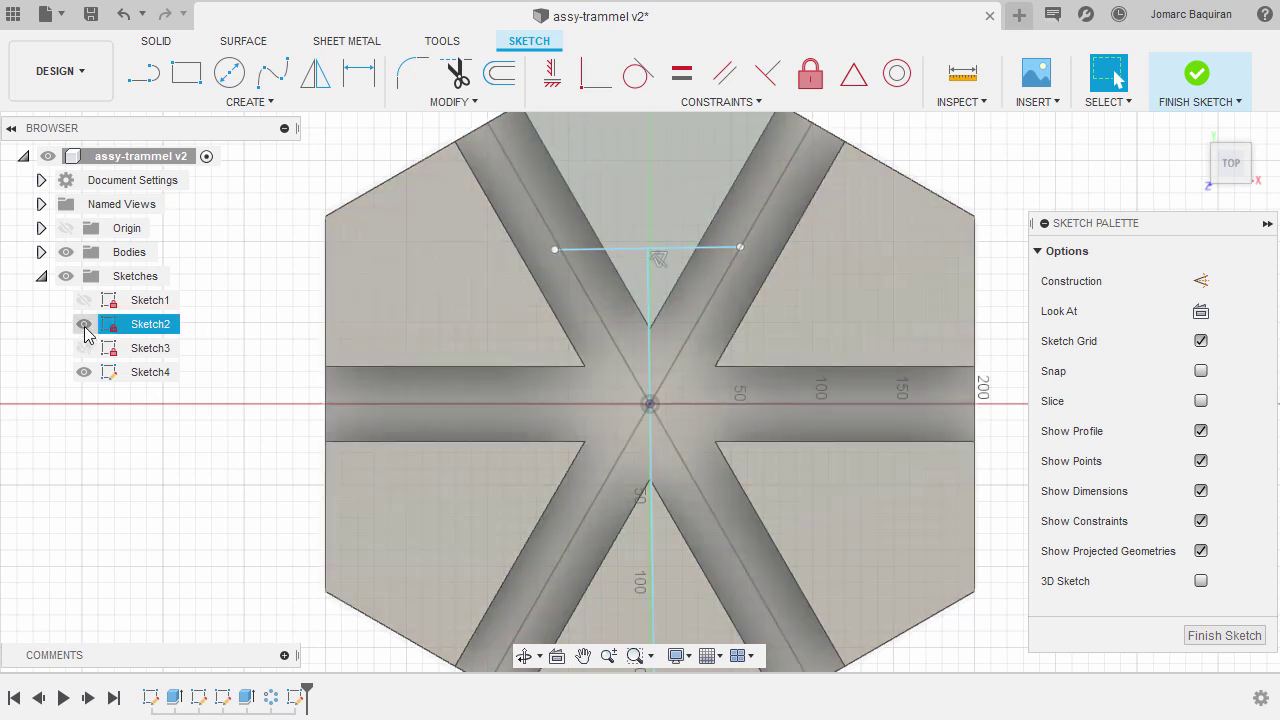
{"action": "left_click", "coordinate": [85, 330]}
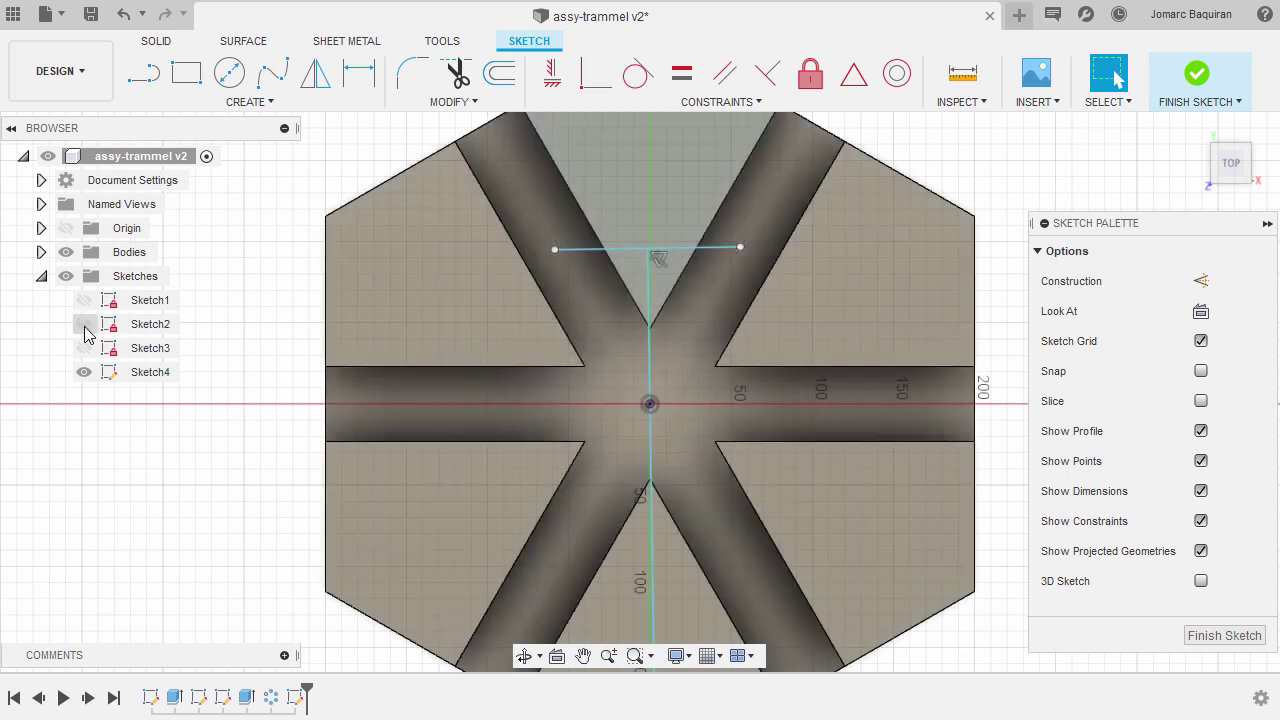
{"action": "left_click", "coordinate": [84, 326]}
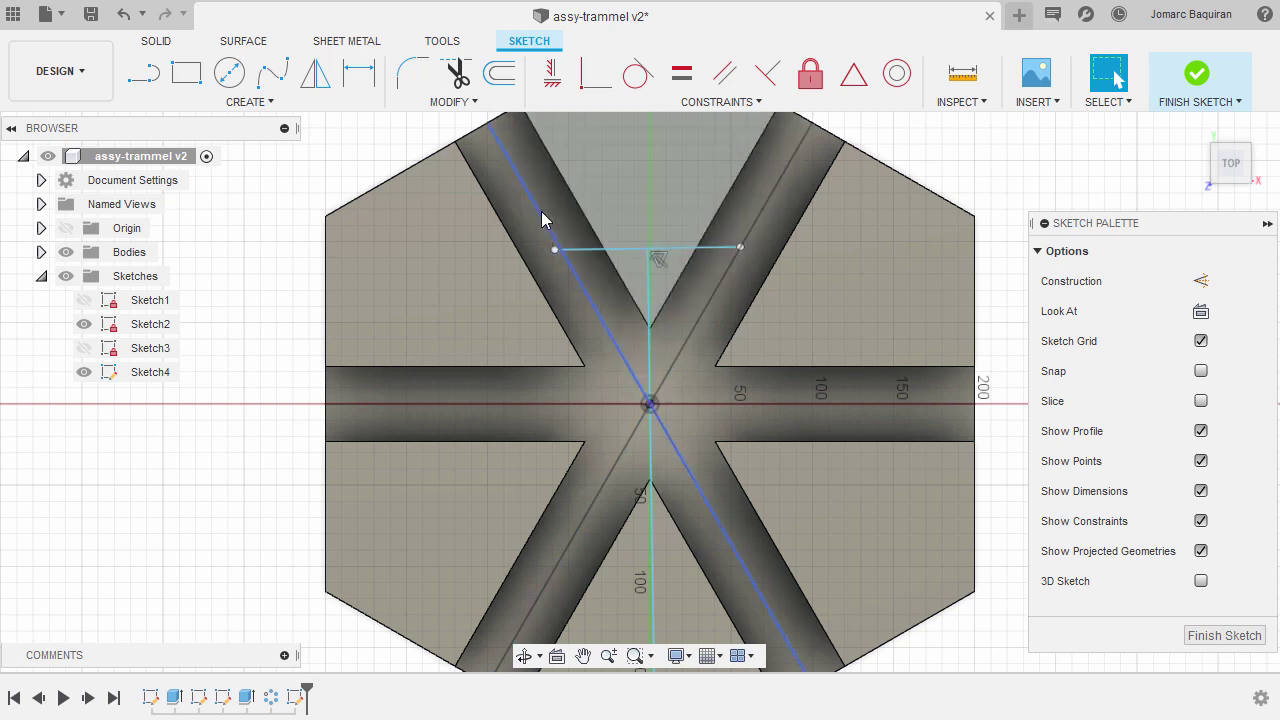
Step: Make each horizontal line endpoint coincident with its neighbouring diagonal line
{"action": "left_click", "coordinate": [594, 76]}
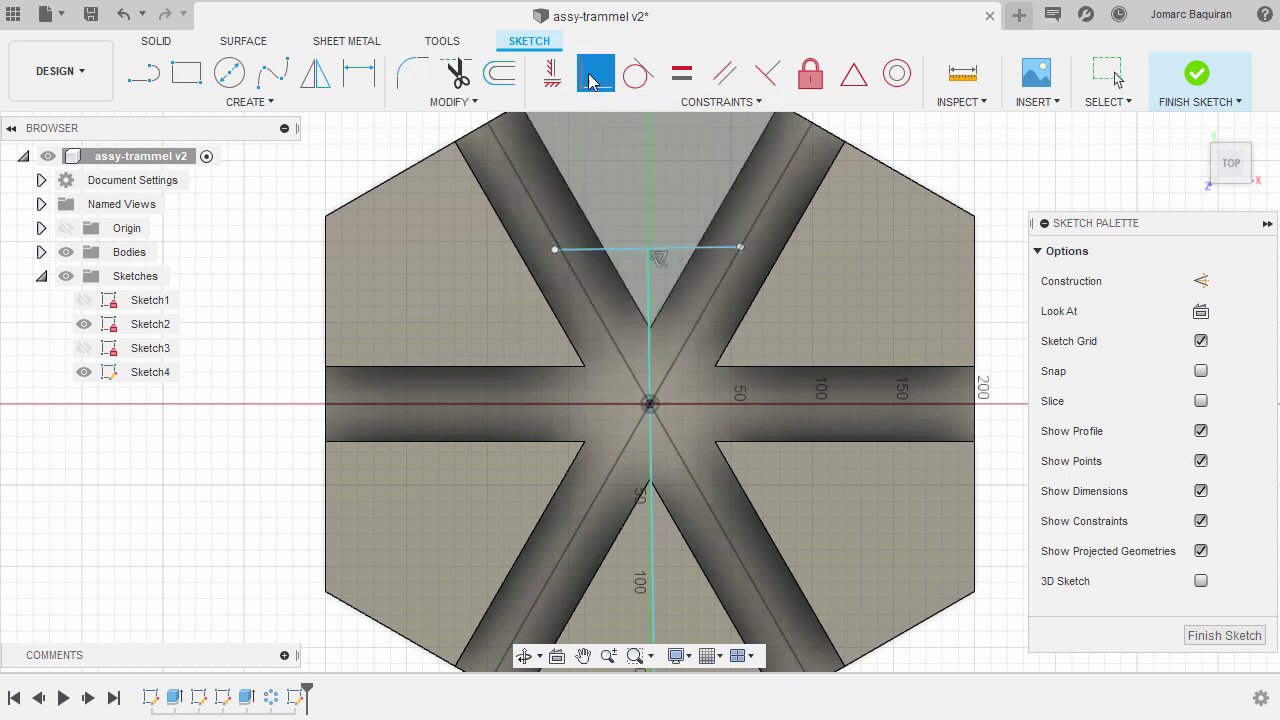
{"action": "left_click", "coordinate": [555, 250]}
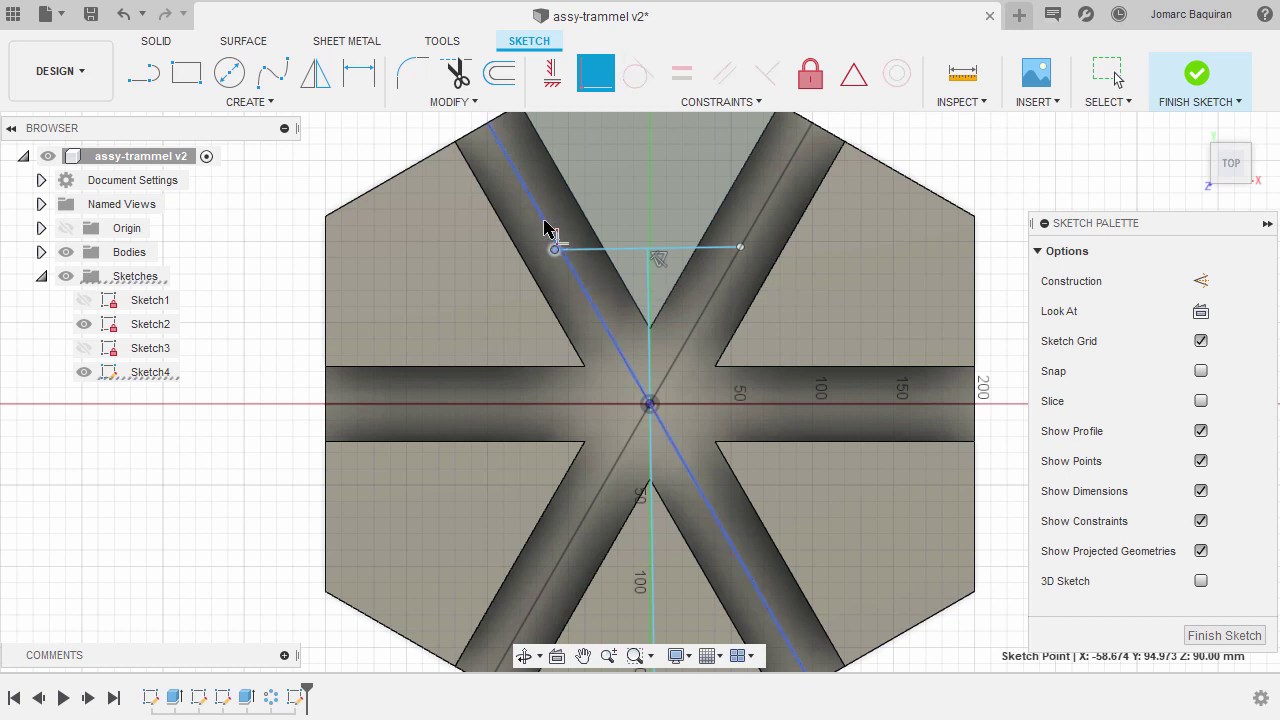
{"action": "left_click", "coordinate": [545, 228]}
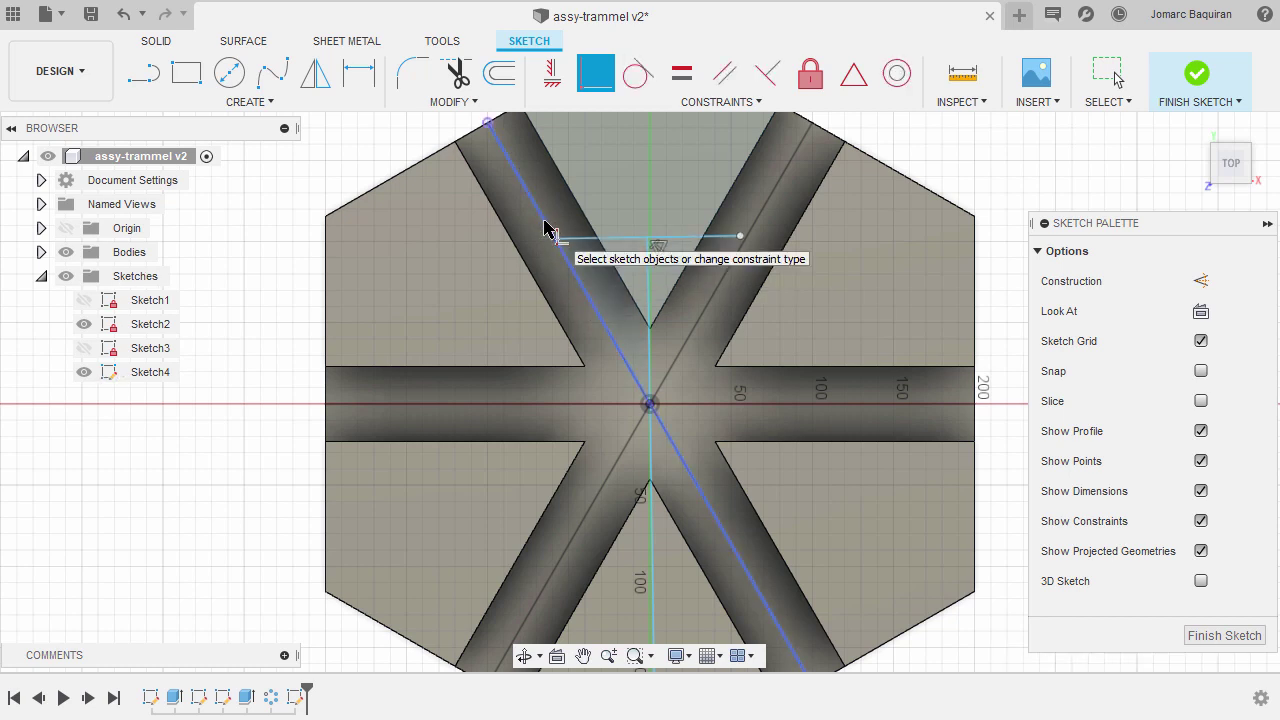
{"action": "left_click", "coordinate": [740, 237]}
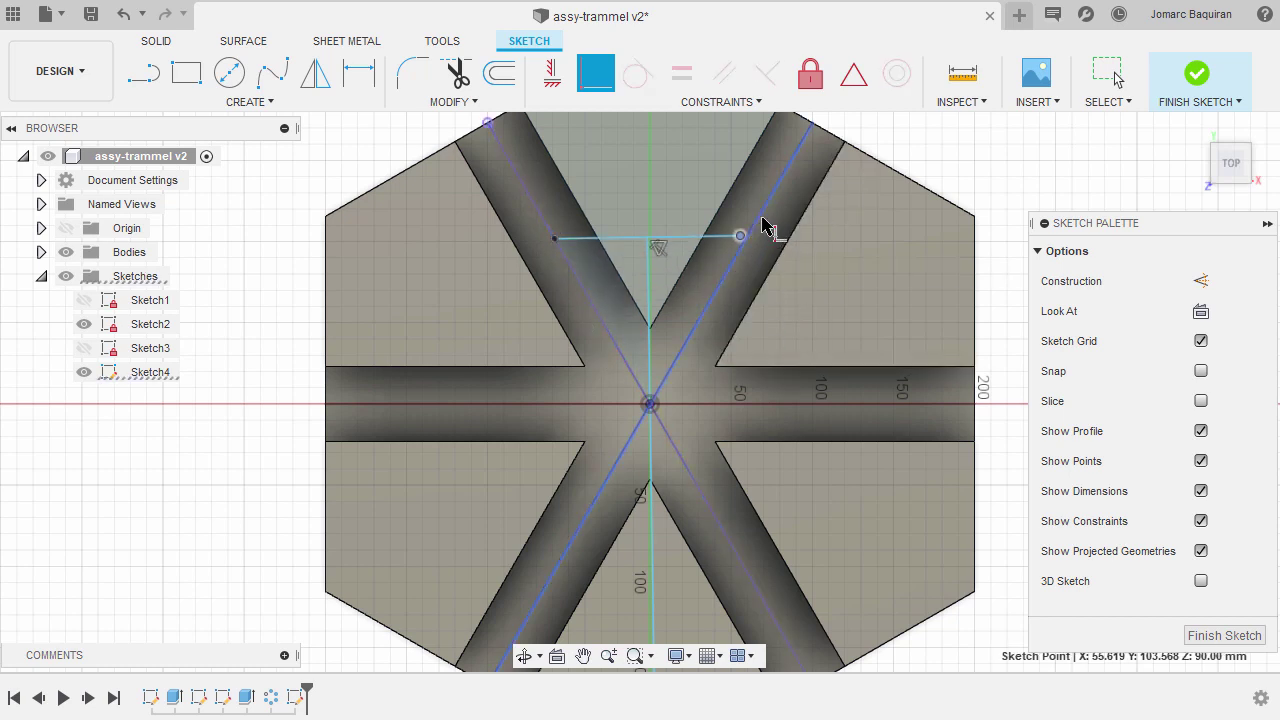
{"action": "left_click", "coordinate": [762, 226]}
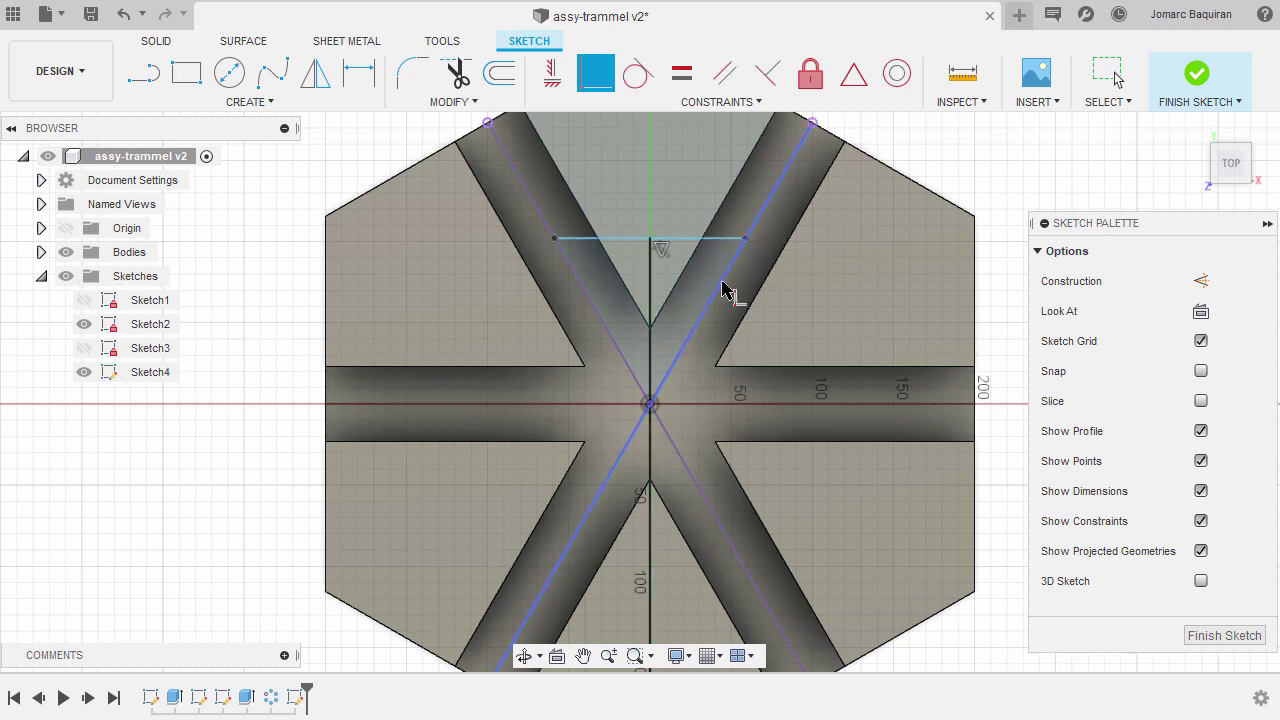
Step: Zoom and pan to the top slot junction, ready to draw another line
{"action": "key", "text": "Escape"}
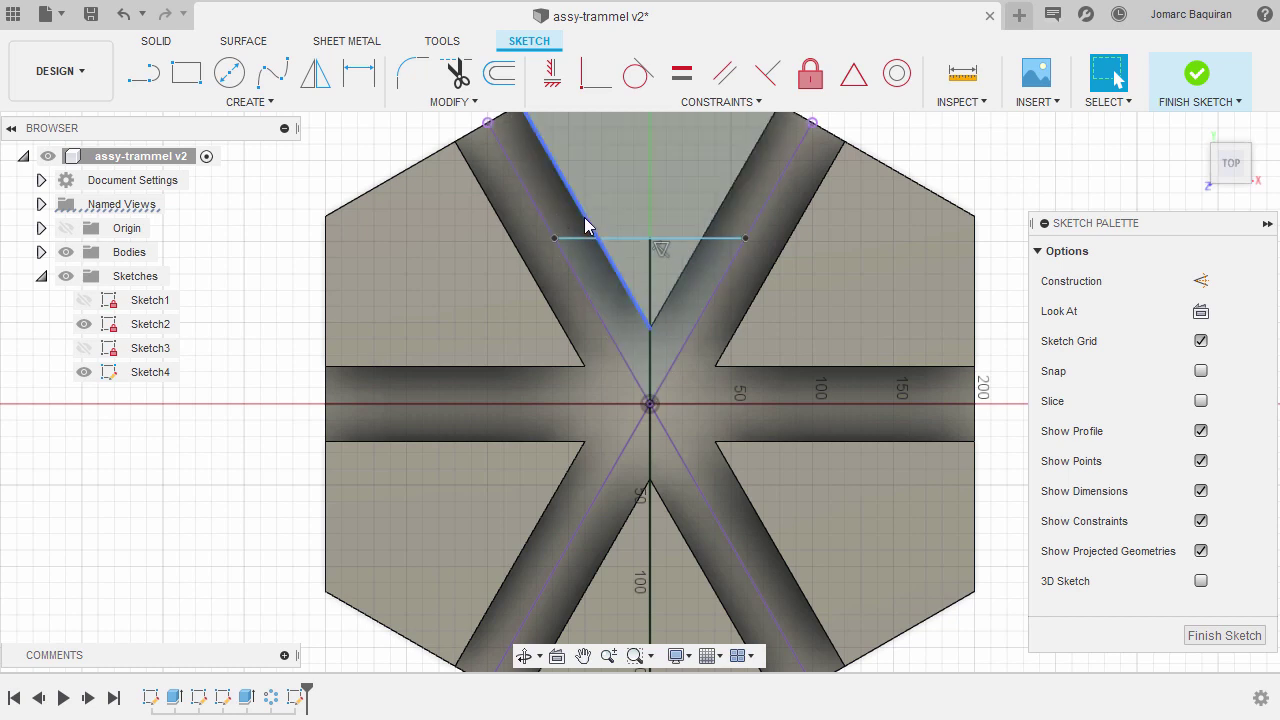
{"action": "scroll", "coordinate": [551, 237], "scroll_direction": "up", "scroll_amount": 3}
{"action": "middle_click_drag", "start_coordinate": [547, 237], "coordinate": [550, 302]}
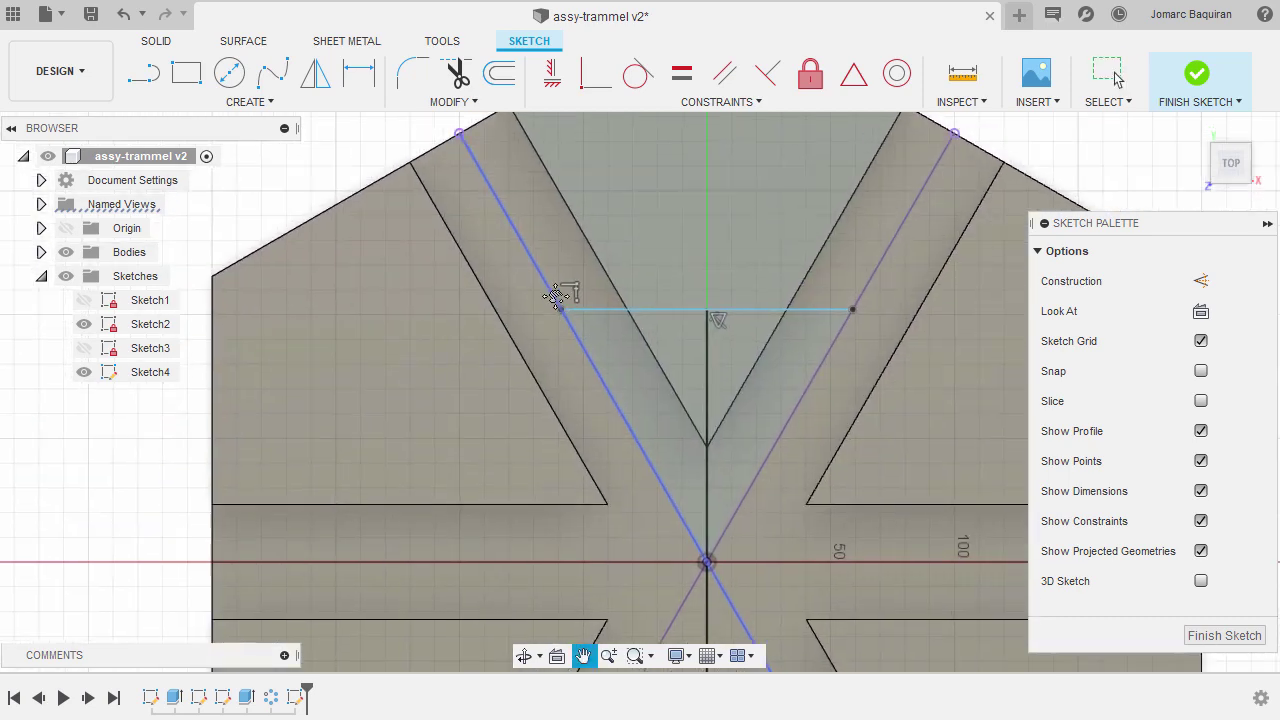
{"action": "key", "text": "l"}
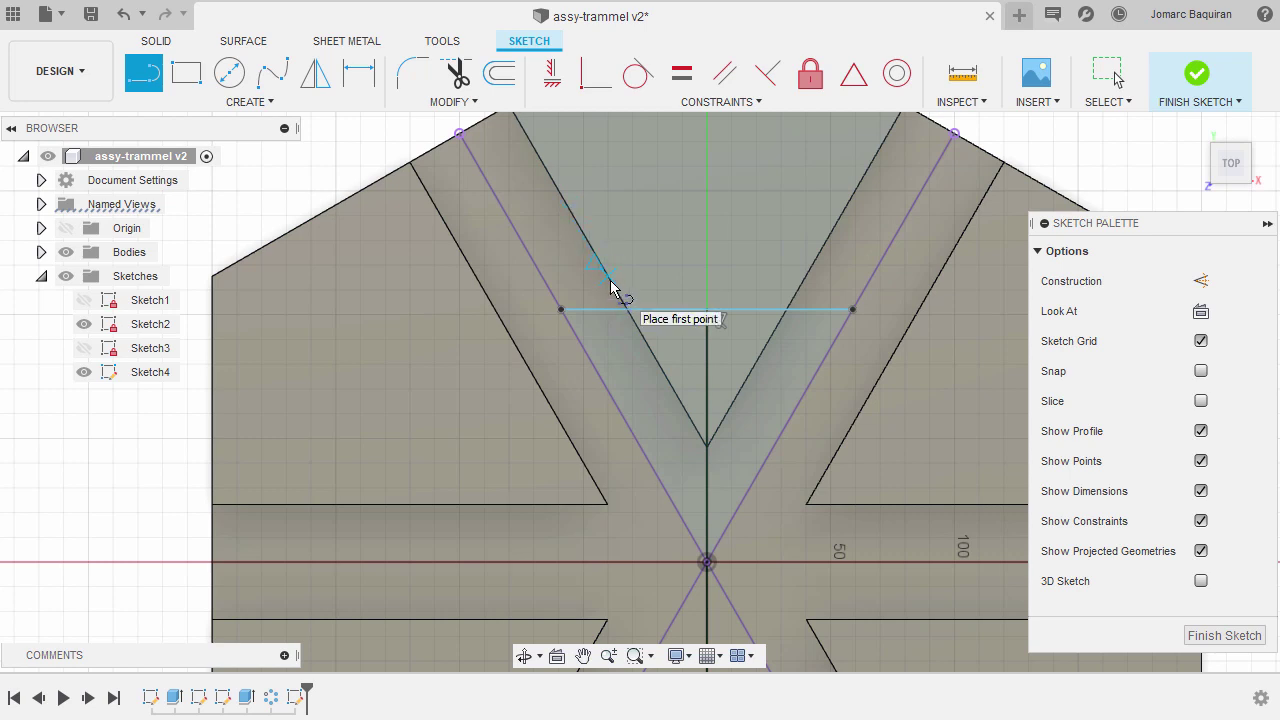
Step: Draw a short line from the slot edge to the horizontal line's left end, then select it with the slot edge for a constraint
{"action": "left_click", "coordinate": [608, 276]}
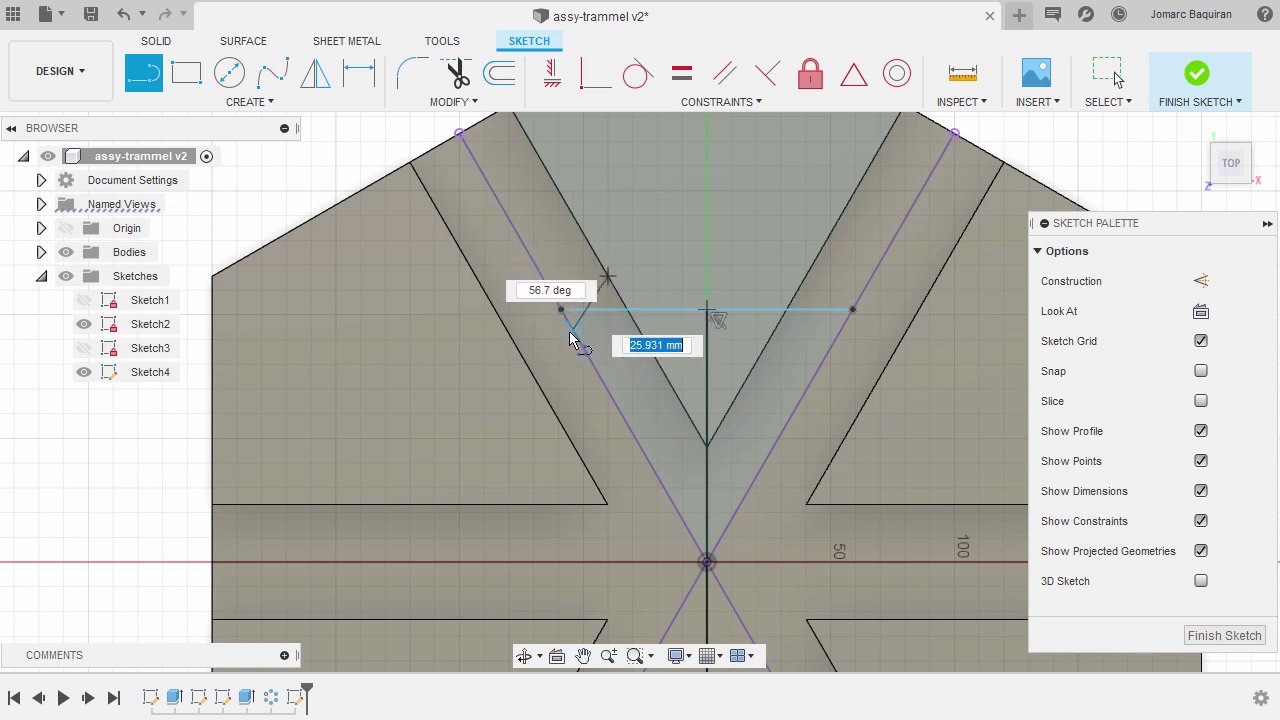
{"action": "left_click", "coordinate": [561, 309]}
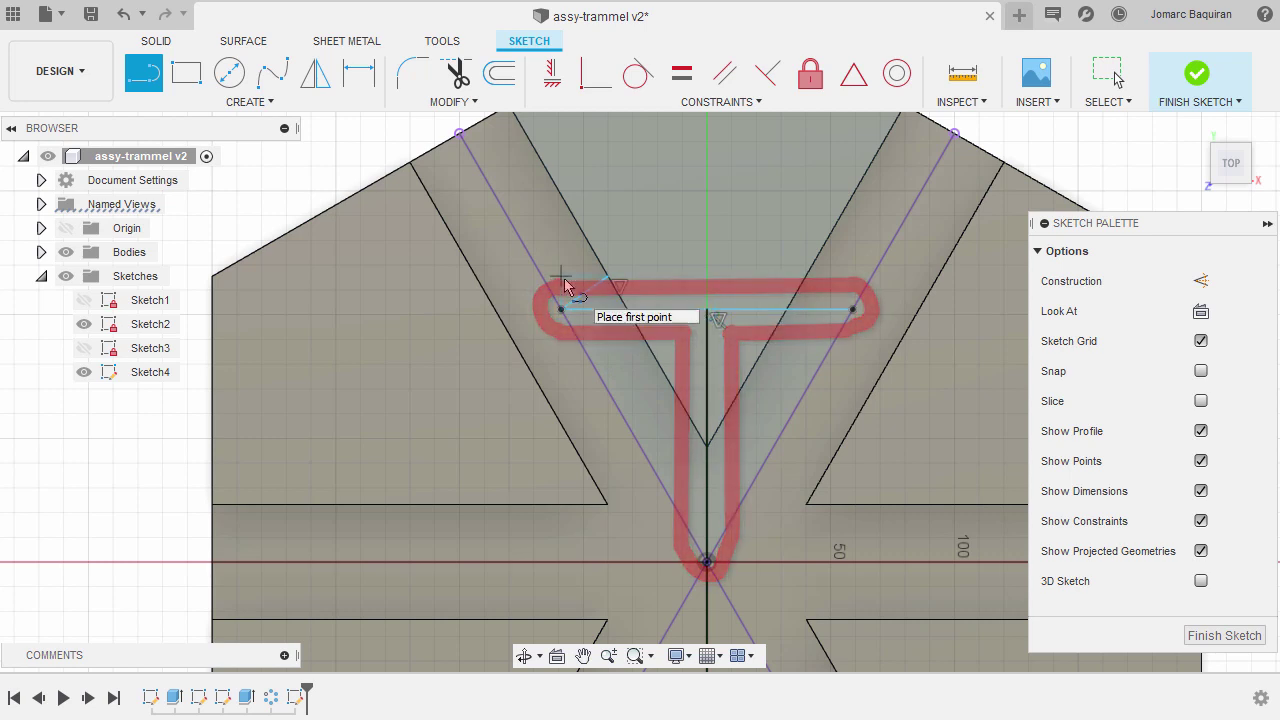
{"action": "key", "text": "Escape"}
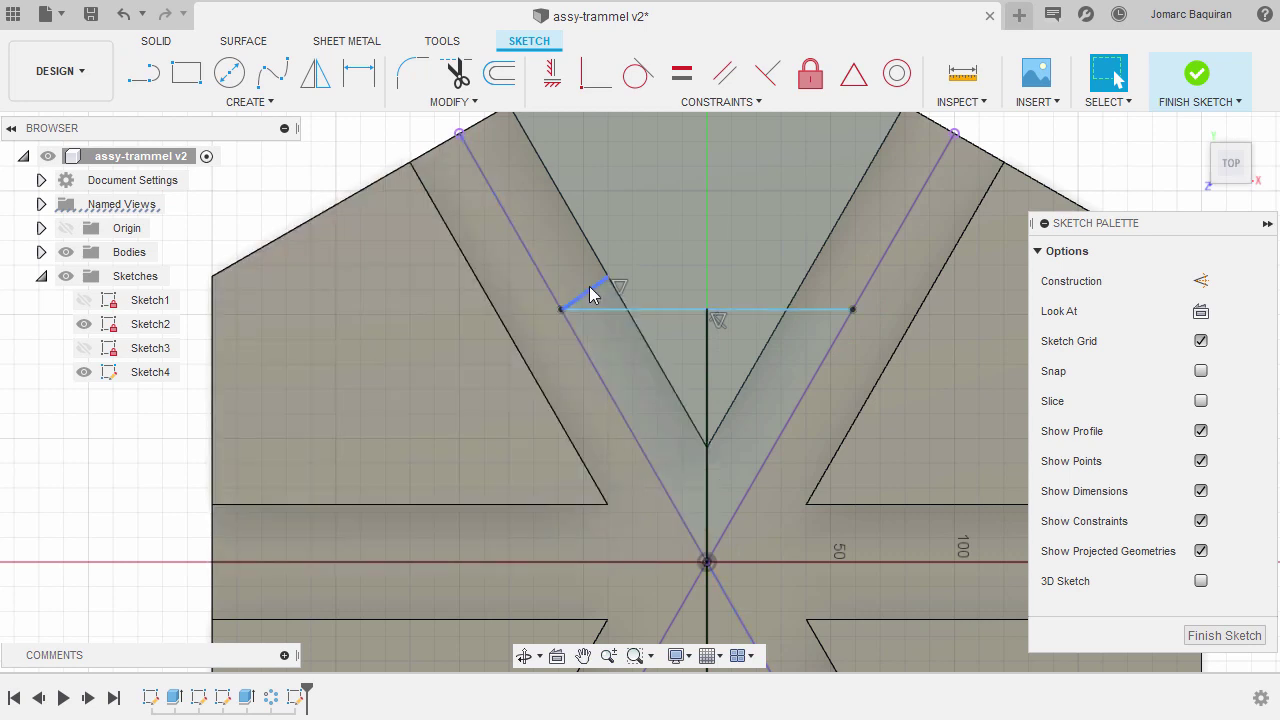
{"action": "left_click", "coordinate": [589, 286]}
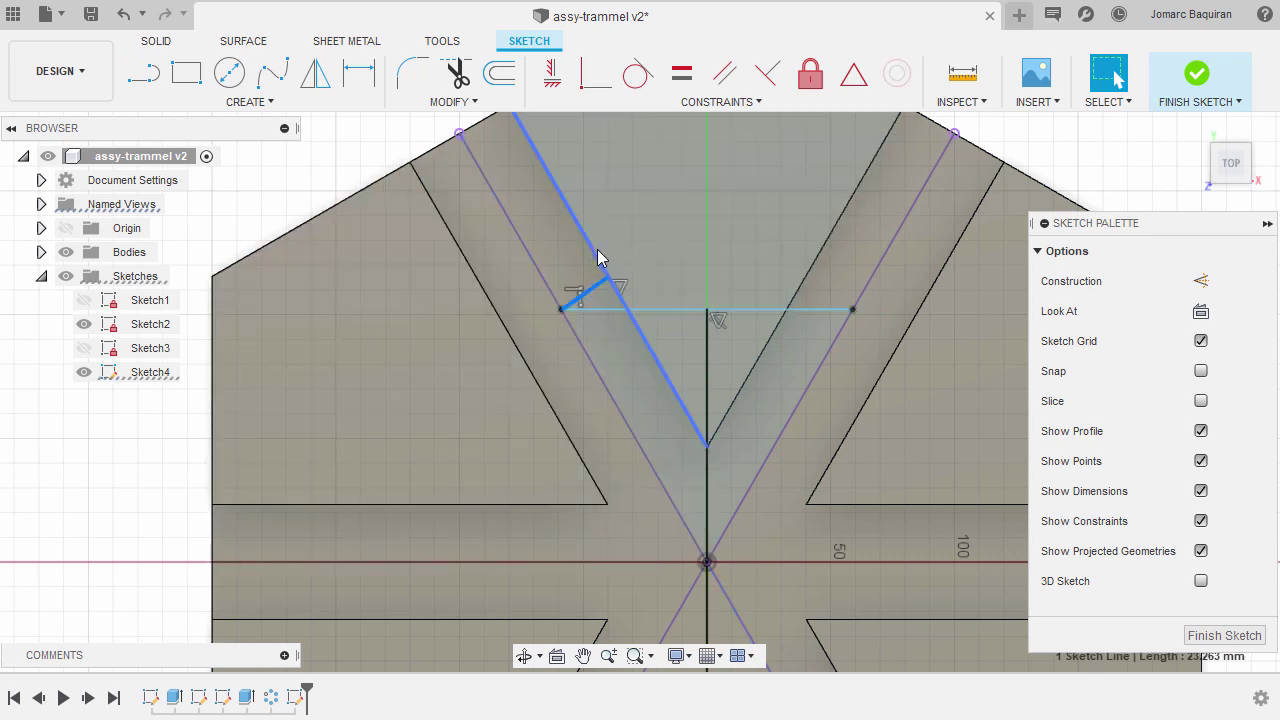
{"action": "left_click", "coordinate": [594, 250], "text": "ctrl"}
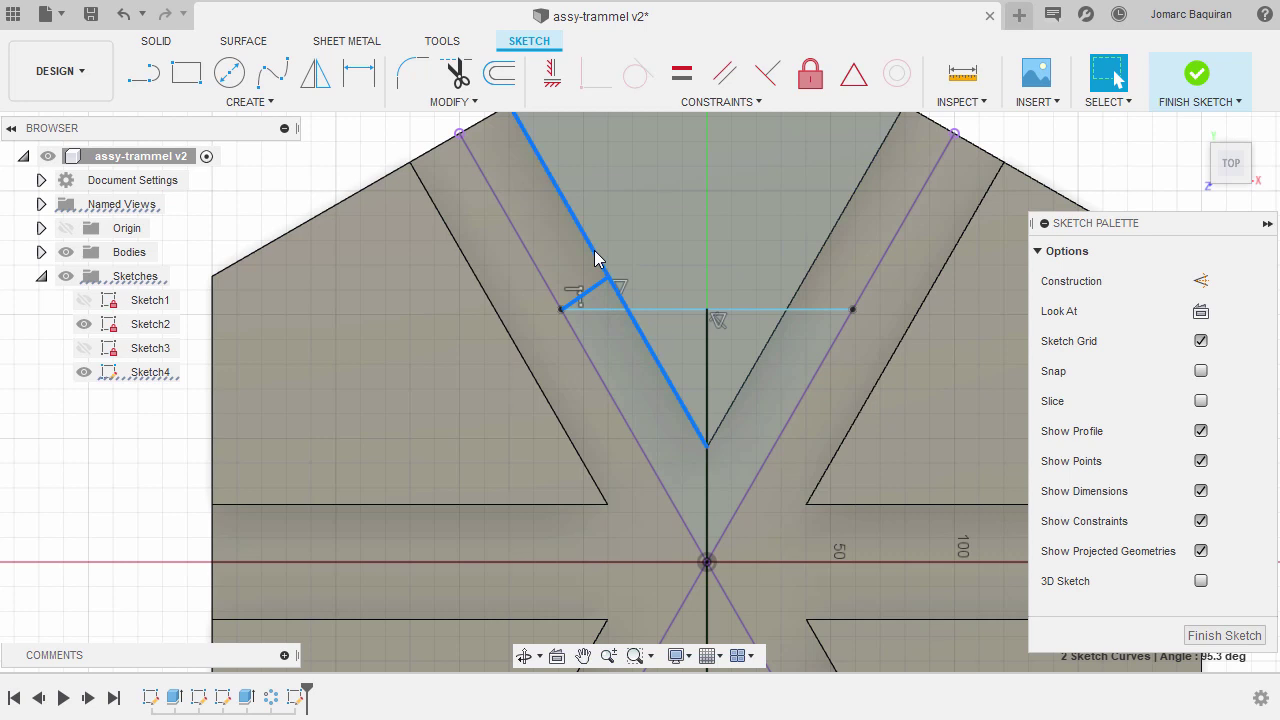
{"action": "right_click", "coordinate": [595, 258]}
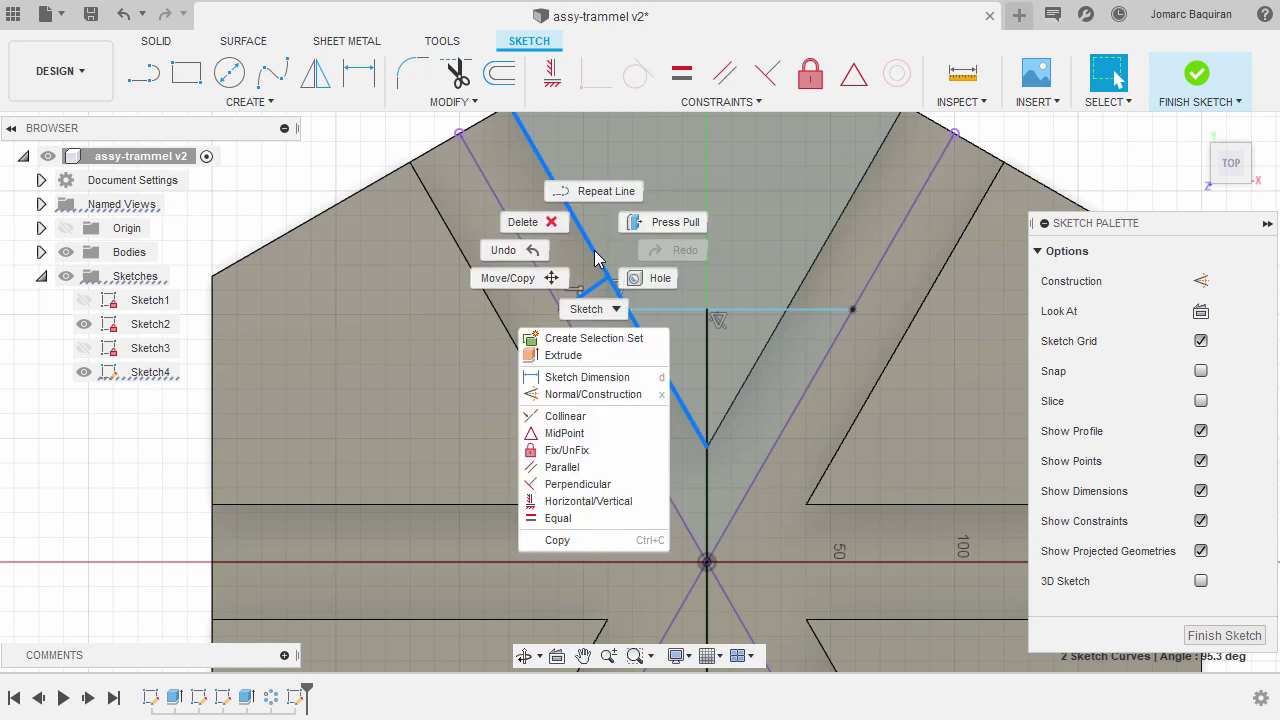
Step: Make the short stub line at the left slot end perpendicular to the slot edge and dashed construction geometry
{"action": "left_click", "coordinate": [628, 484]}
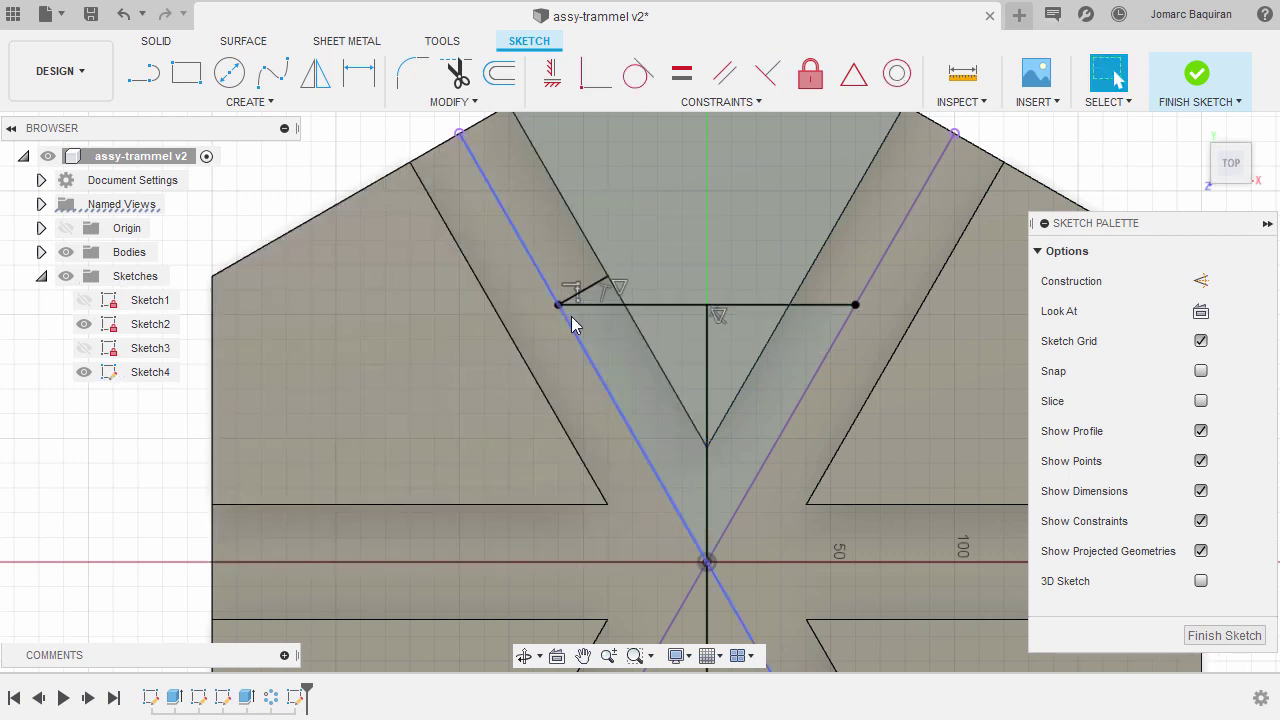
{"action": "left_click", "coordinate": [590, 286]}
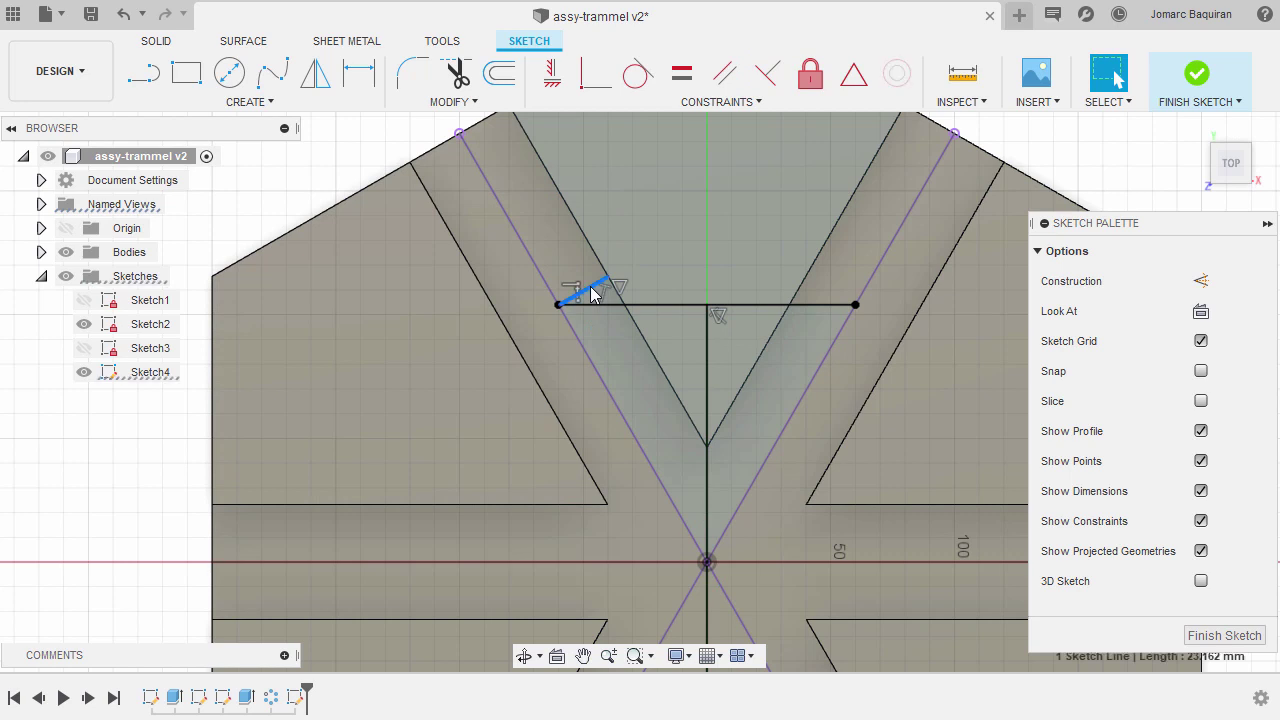
{"action": "key", "text": "x"}
{"action": "key", "text": "Escape"}
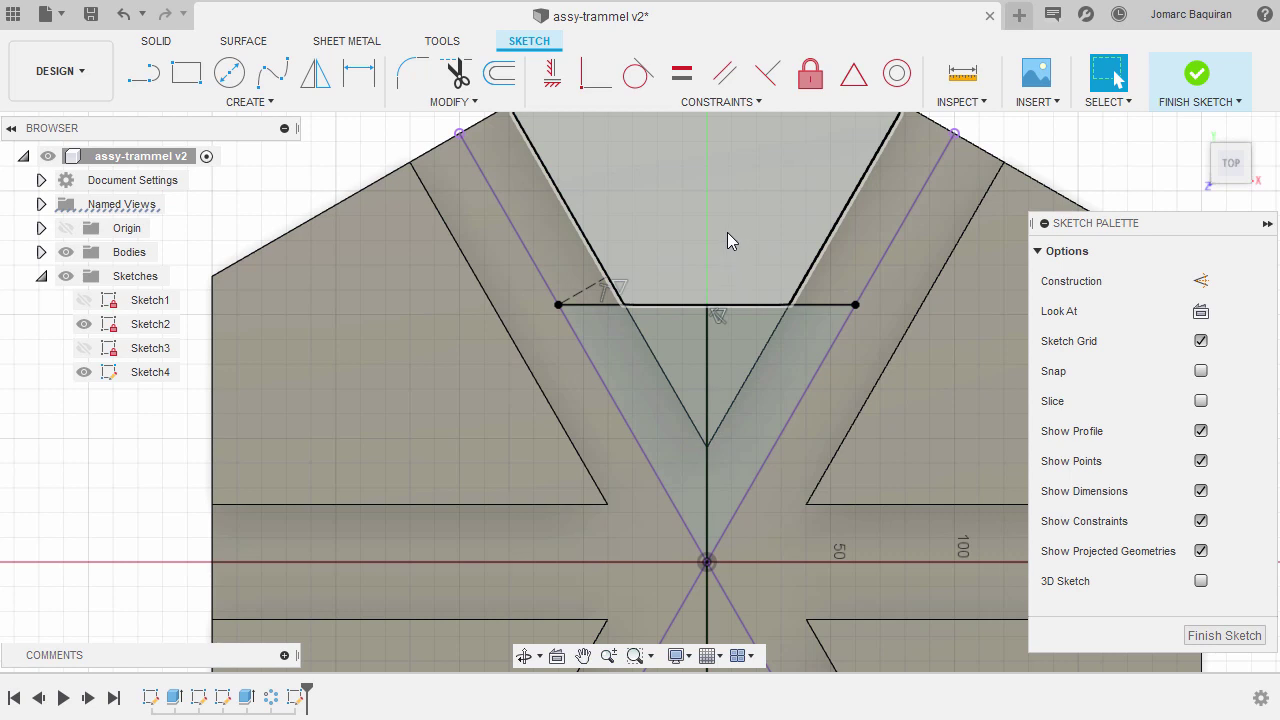
Step: Zoom out to the full hexagon and check the horizontal line across the upper slot junction
{"action": "scroll", "coordinate": [719, 249], "scroll_direction": "down", "scroll_amount": 5}
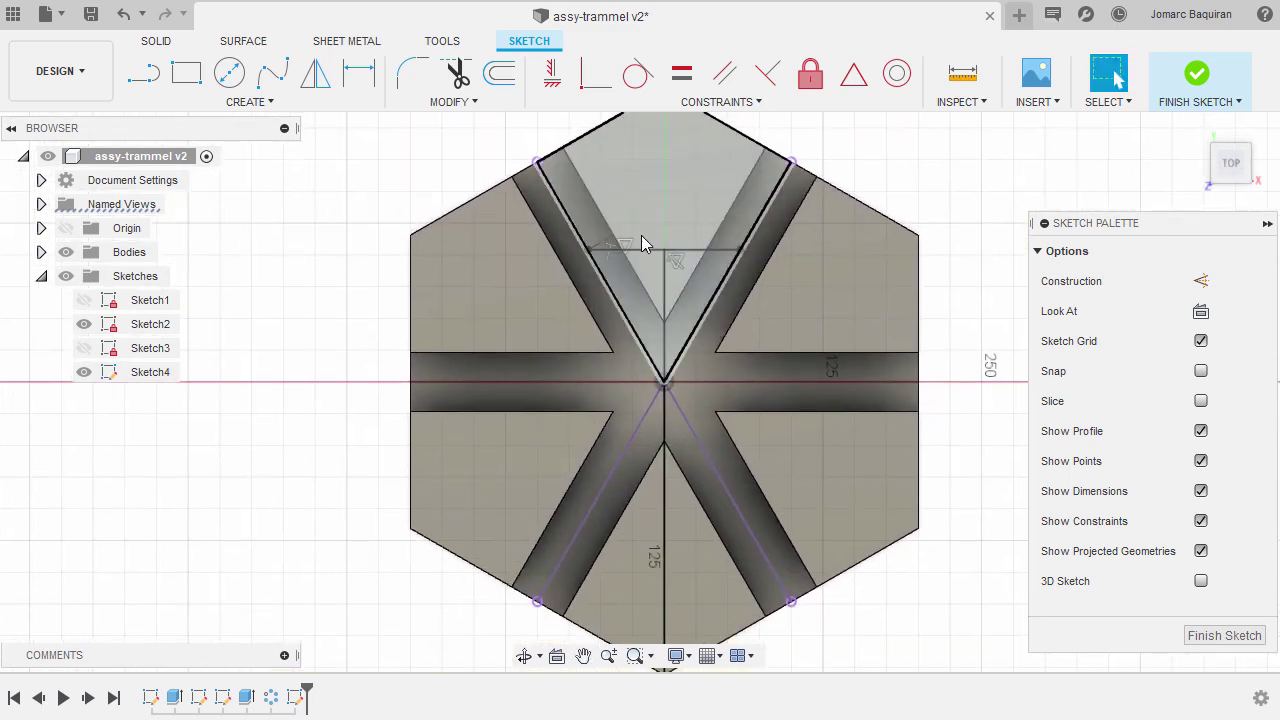
{"action": "left_click", "coordinate": [618, 251]}
{"action": "key", "text": "Escape"}
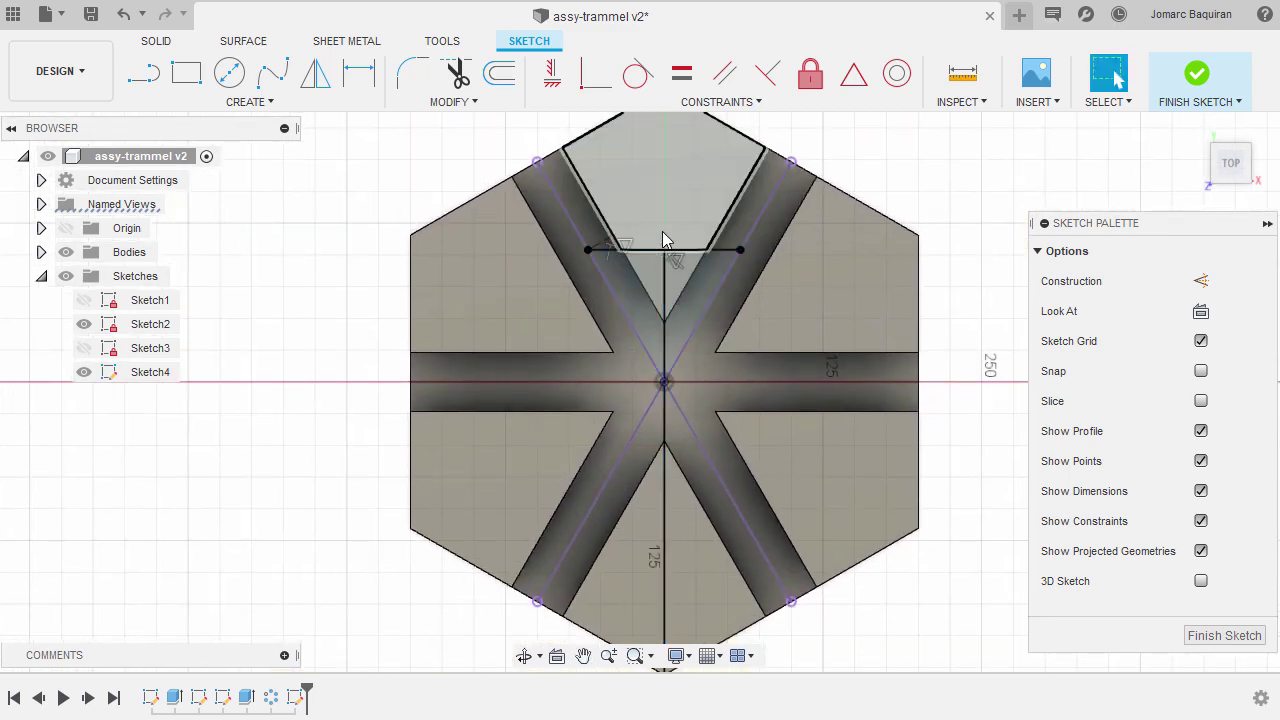